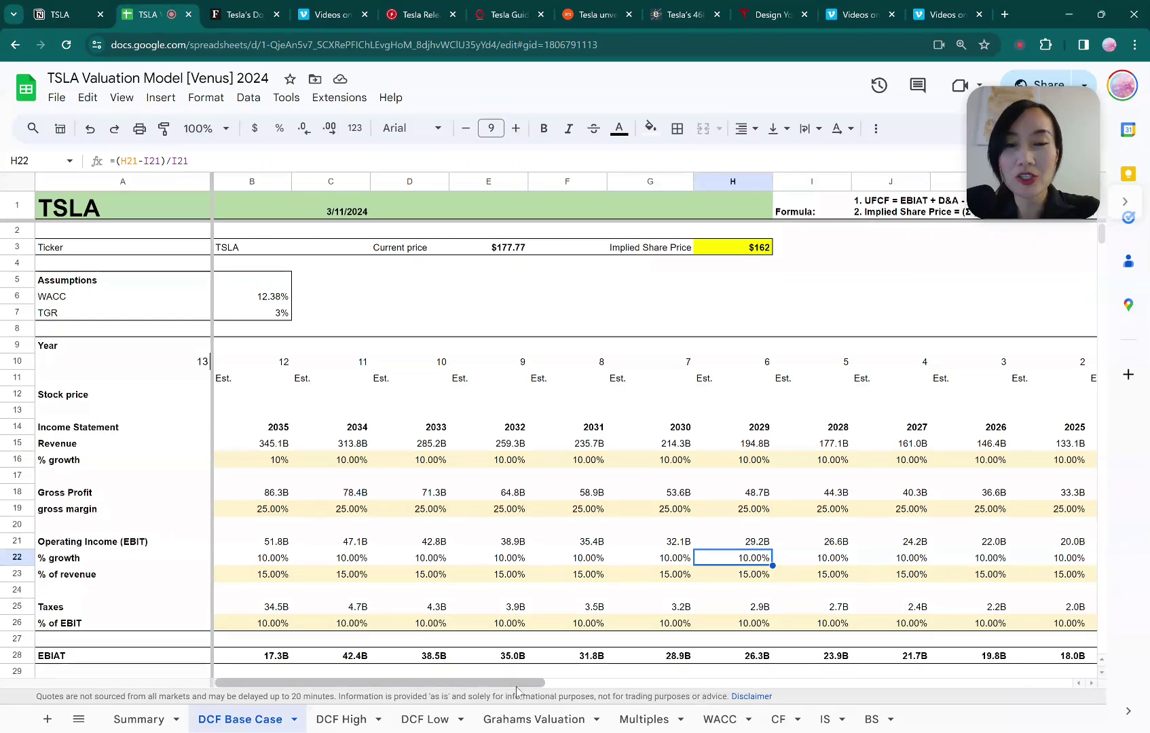
Review the base case revenue growth row, from 25% in 2024 down to 10% in I16
left_click_drag(517, 689, 674, 684)
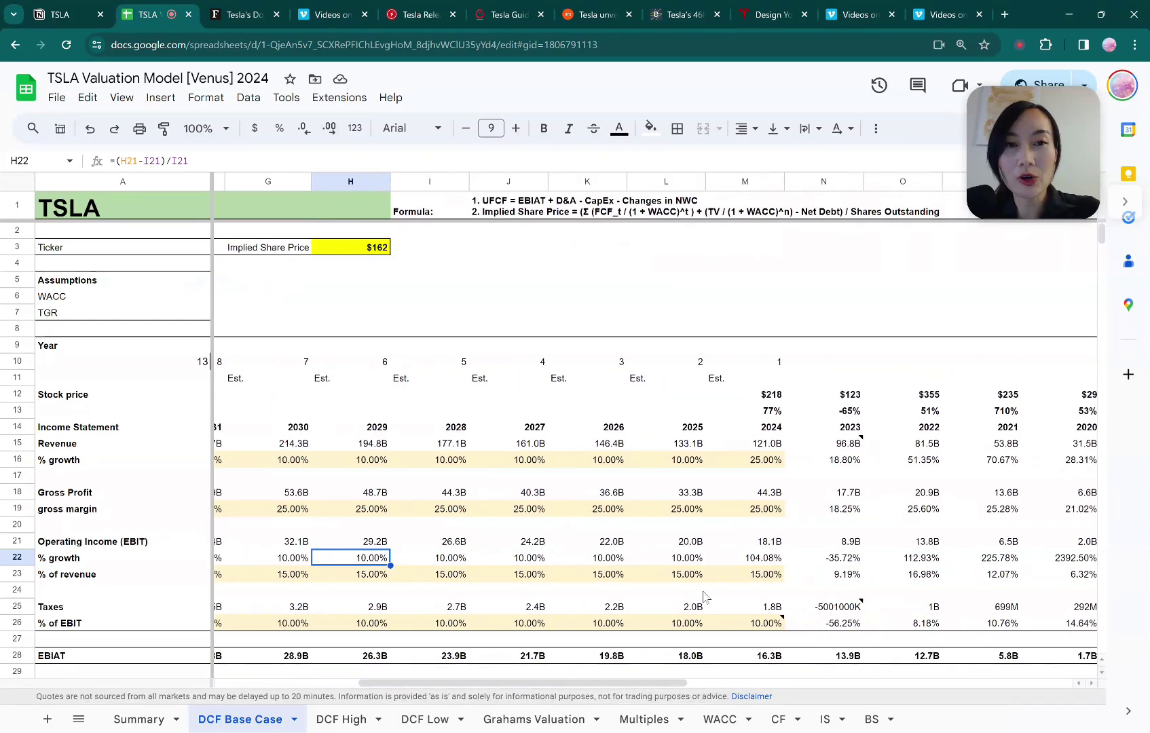
scroll(696, 526, "down", 1)
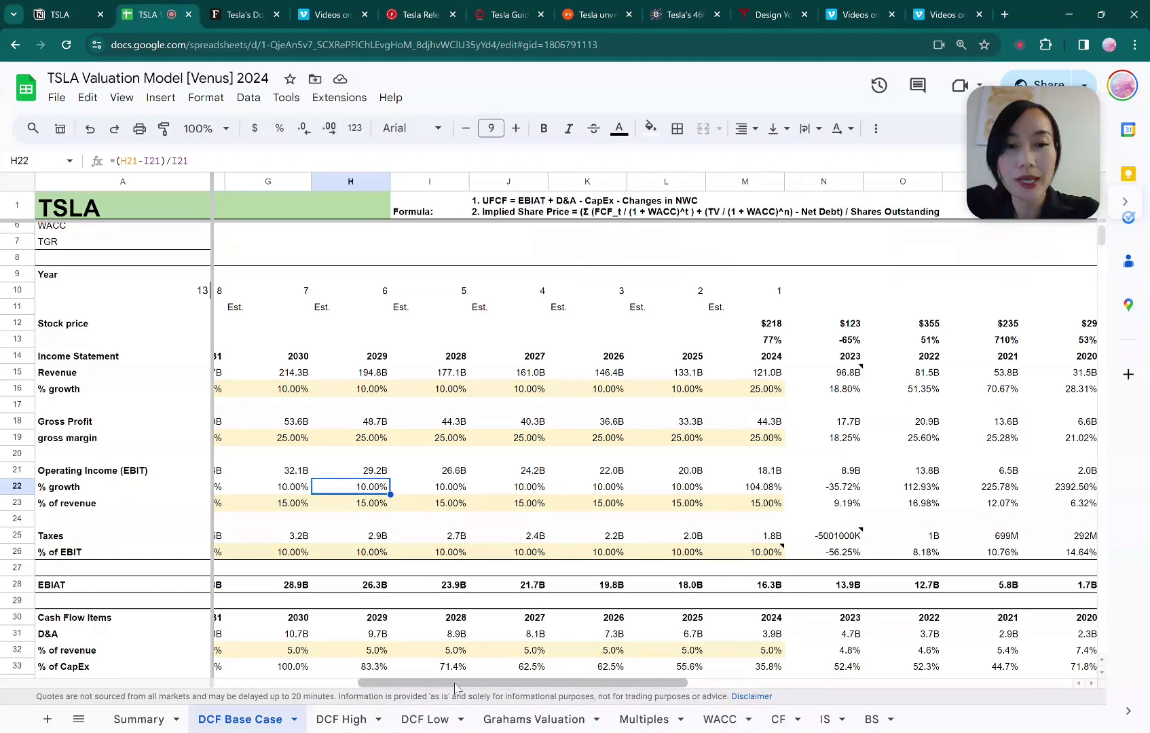
left_click(10, 391)
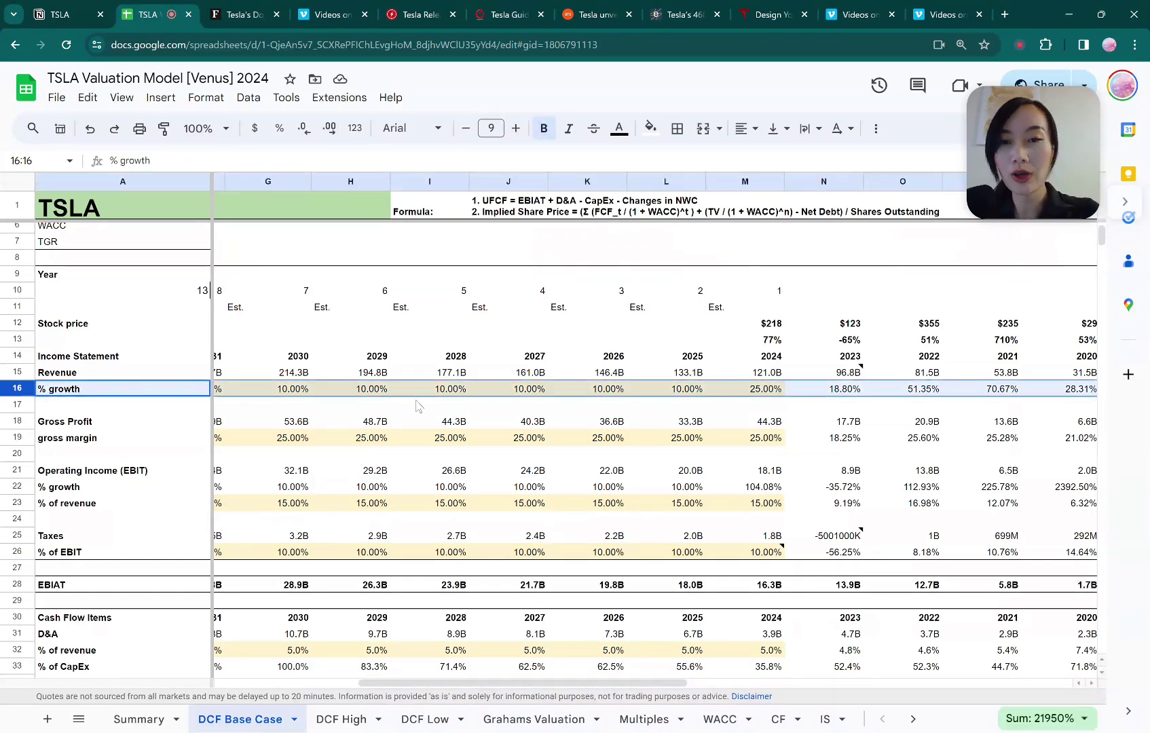
left_click(758, 391)
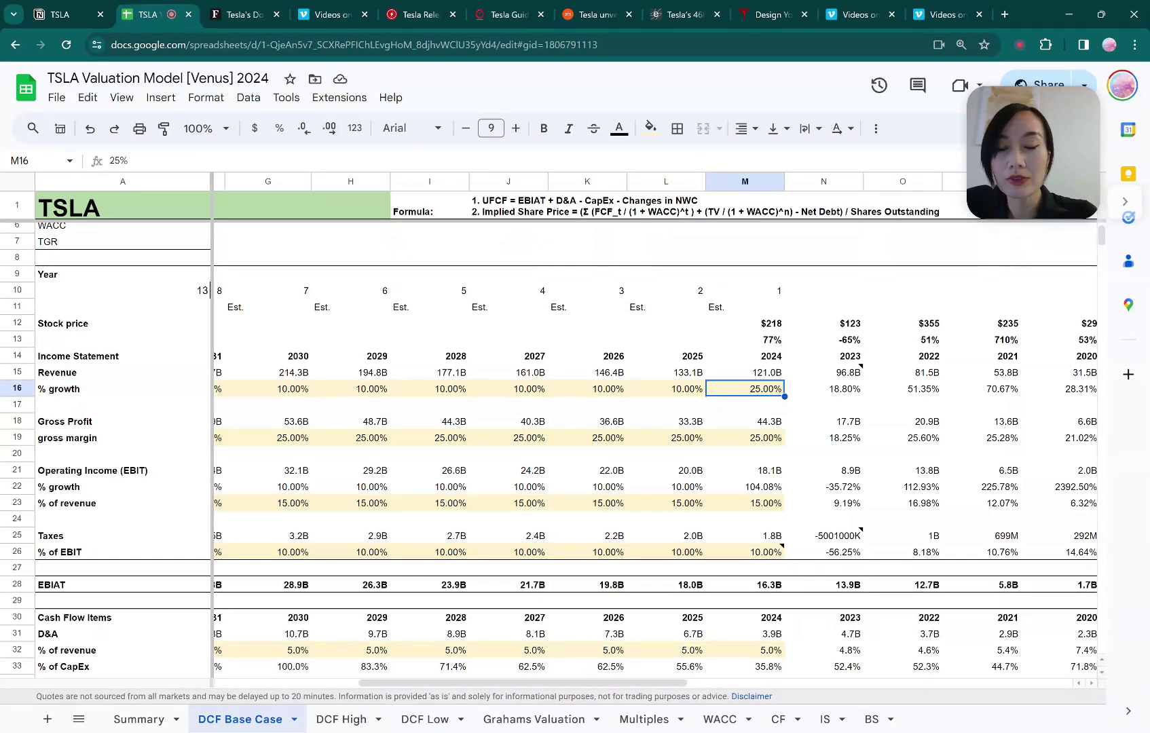
left_click(666, 388)
left_click(509, 389)
left_click(587, 389)
left_click(666, 389)
left_click(430, 389)
key("Left")
key("Left")
key("Left")
key("Left")
key("Left")
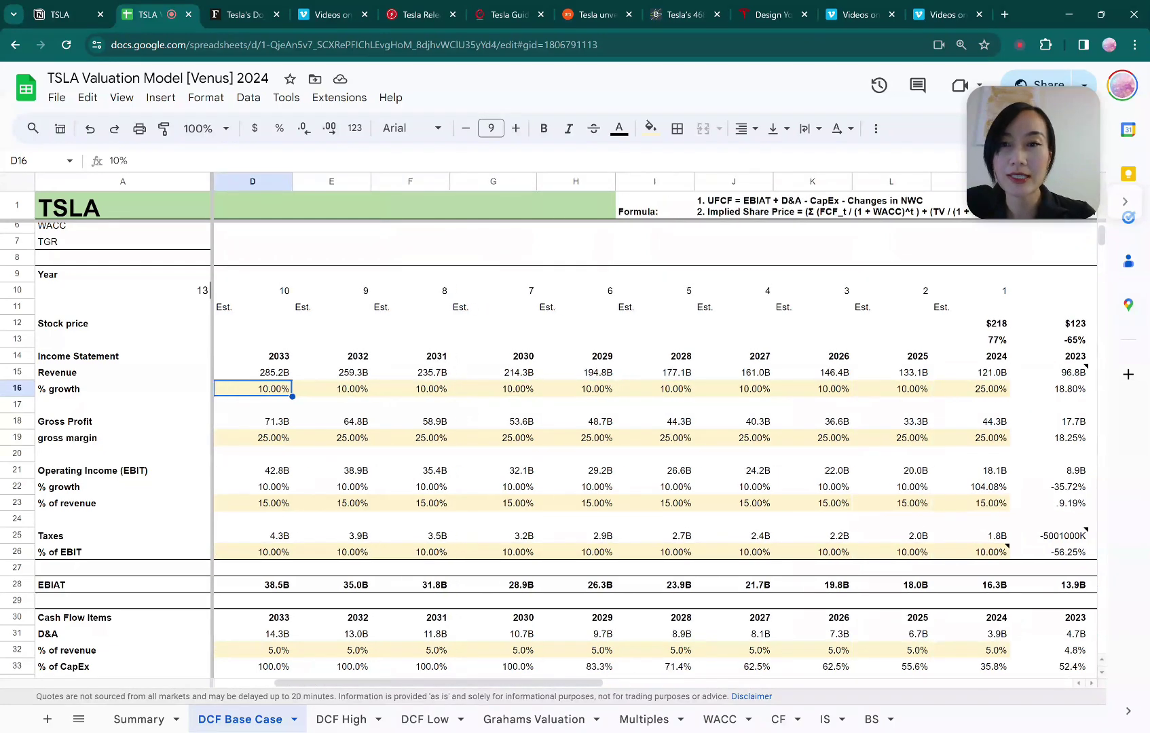
key("Right")
key("Right")
key("Right")
key("Right")
key("Right")
key("Right")
key("Right")
key("Right")
key("Right")
key("Right")
key("Right")
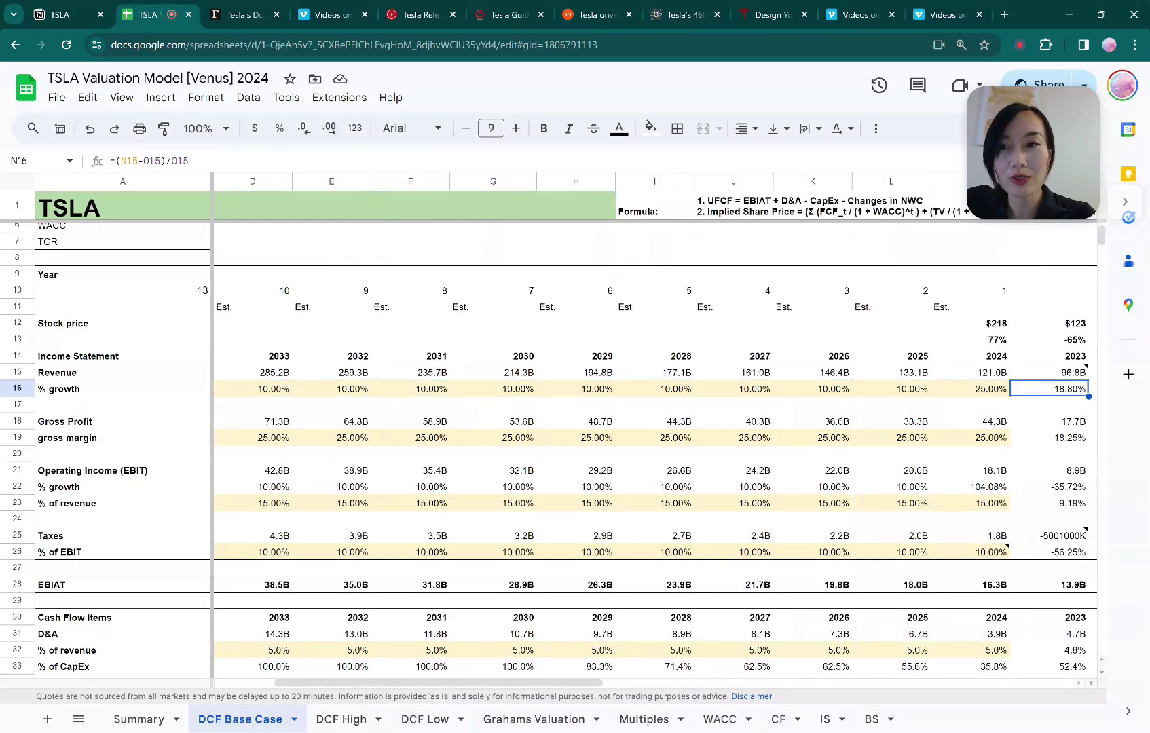
key("Left")
key("Left")
key("Left")
key("Left")
key("Left")
key("Left")
key("Left")
key("Left")
key("Left")
key("Left")
key("Left")
key("Left")
key("Left")
key("Left")
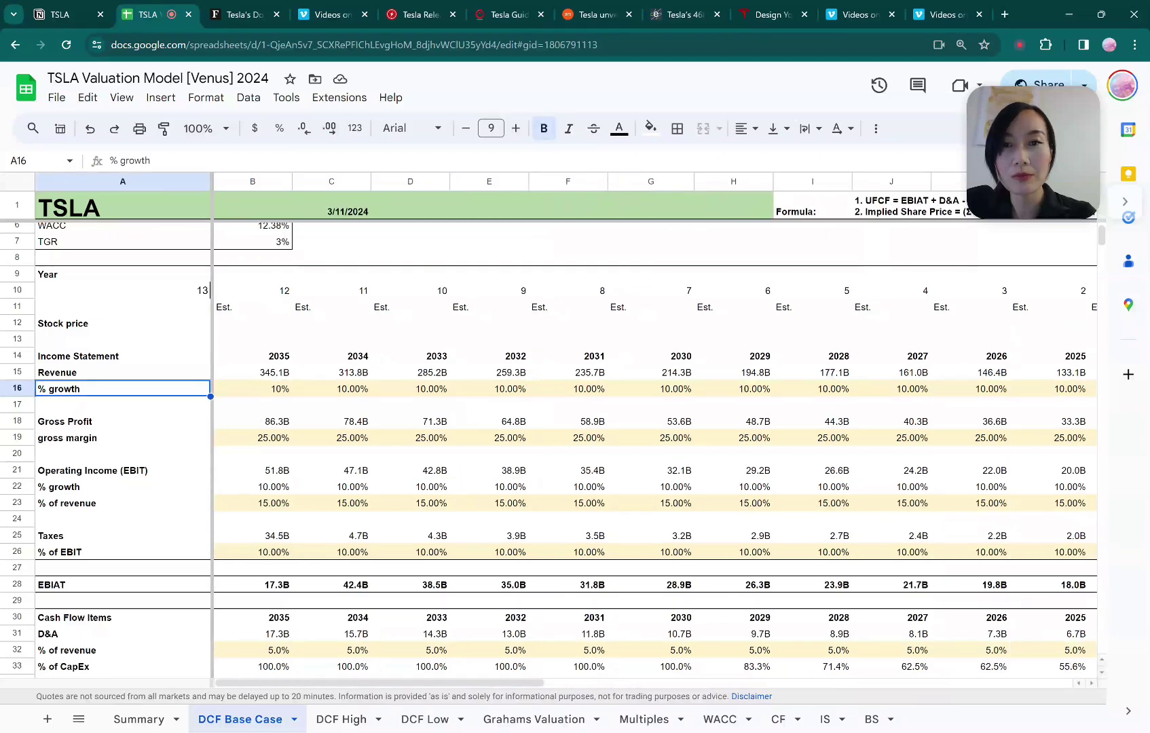
Inspect the 25% gross margin assumption for 2024 and the implied share price formula
scroll(628, 424, "up", 2)
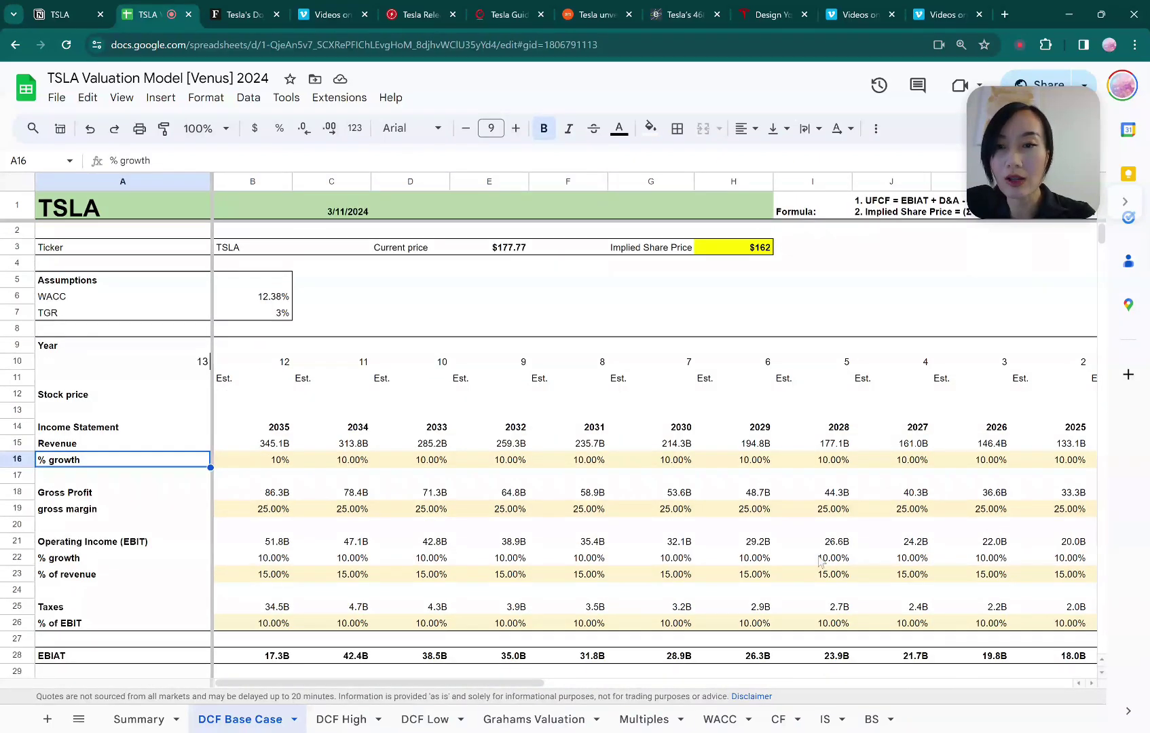
left_click_drag(537, 683, 655, 687)
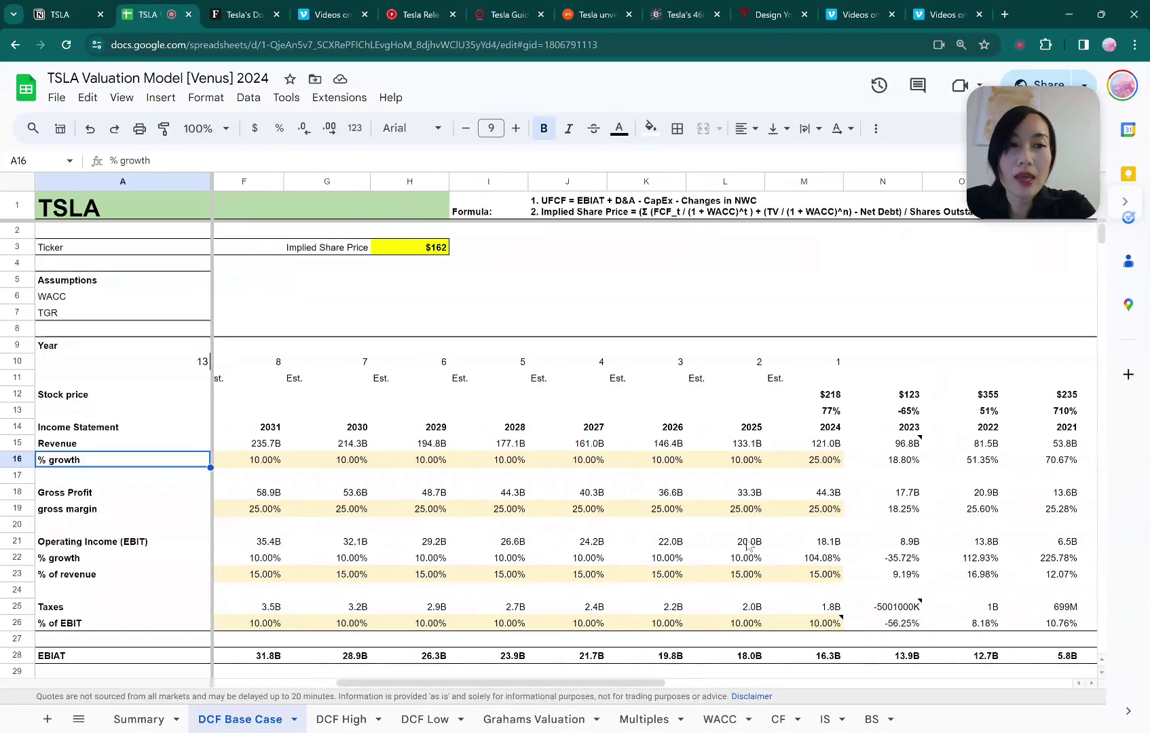
left_click(818, 509)
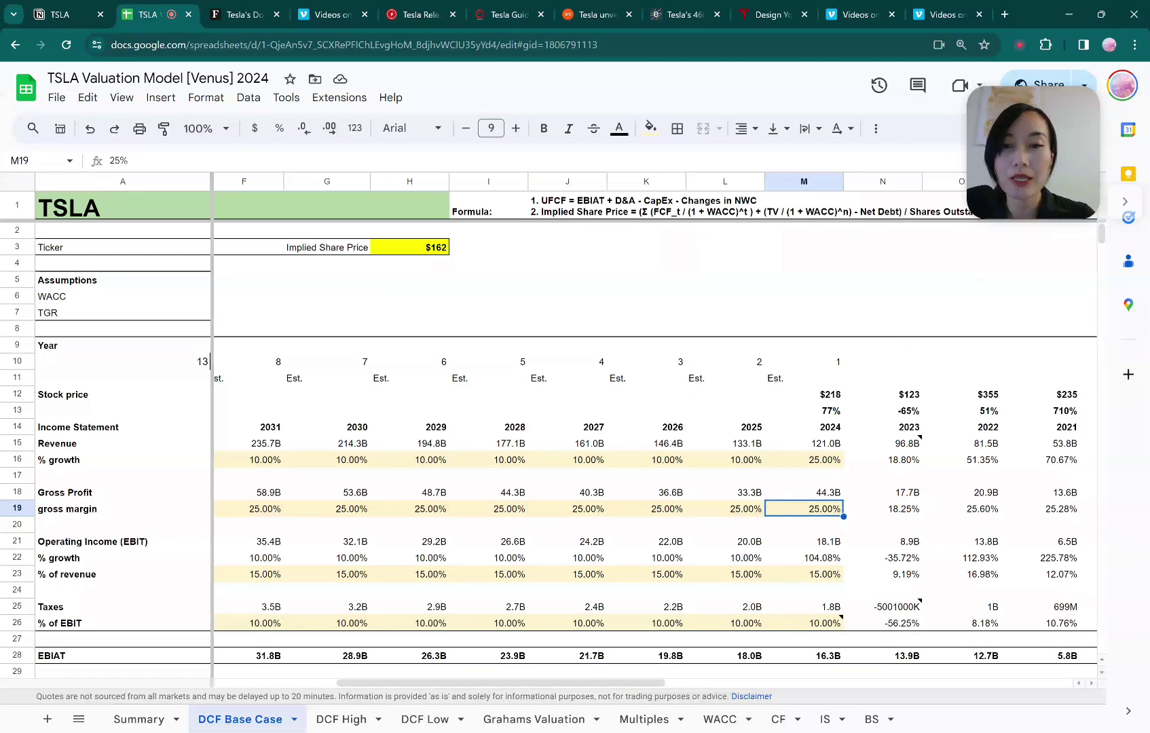
left_click(804, 524)
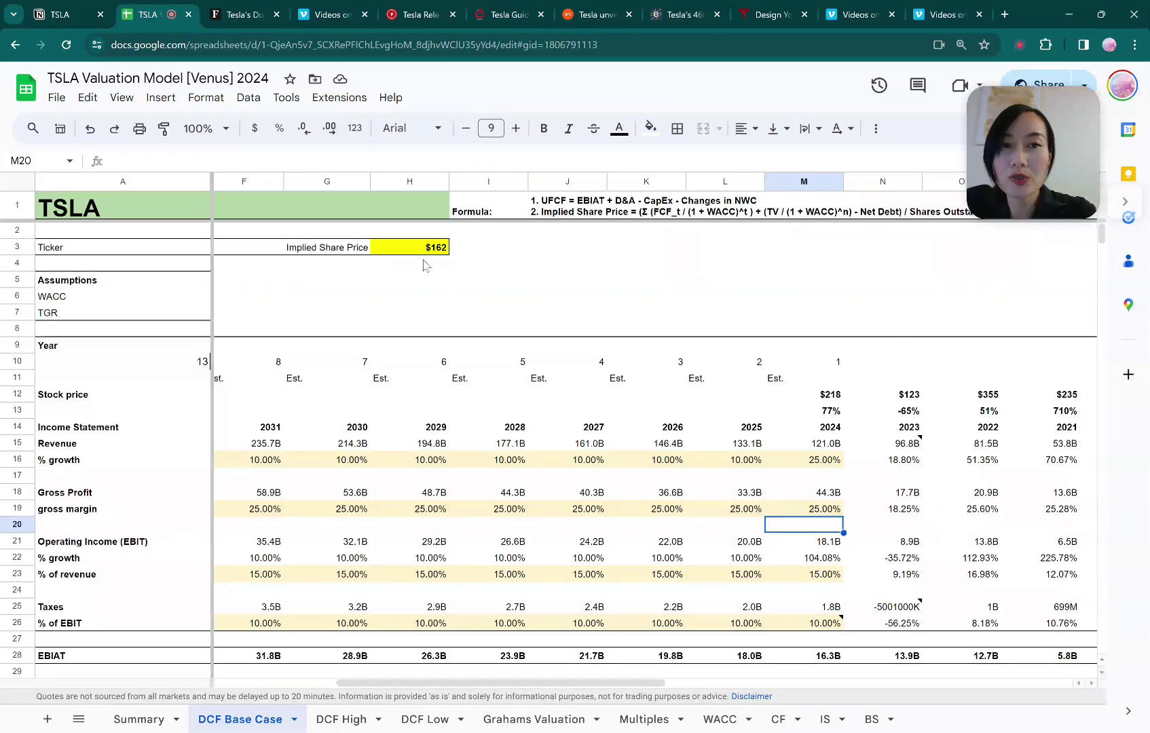
left_click(421, 255)
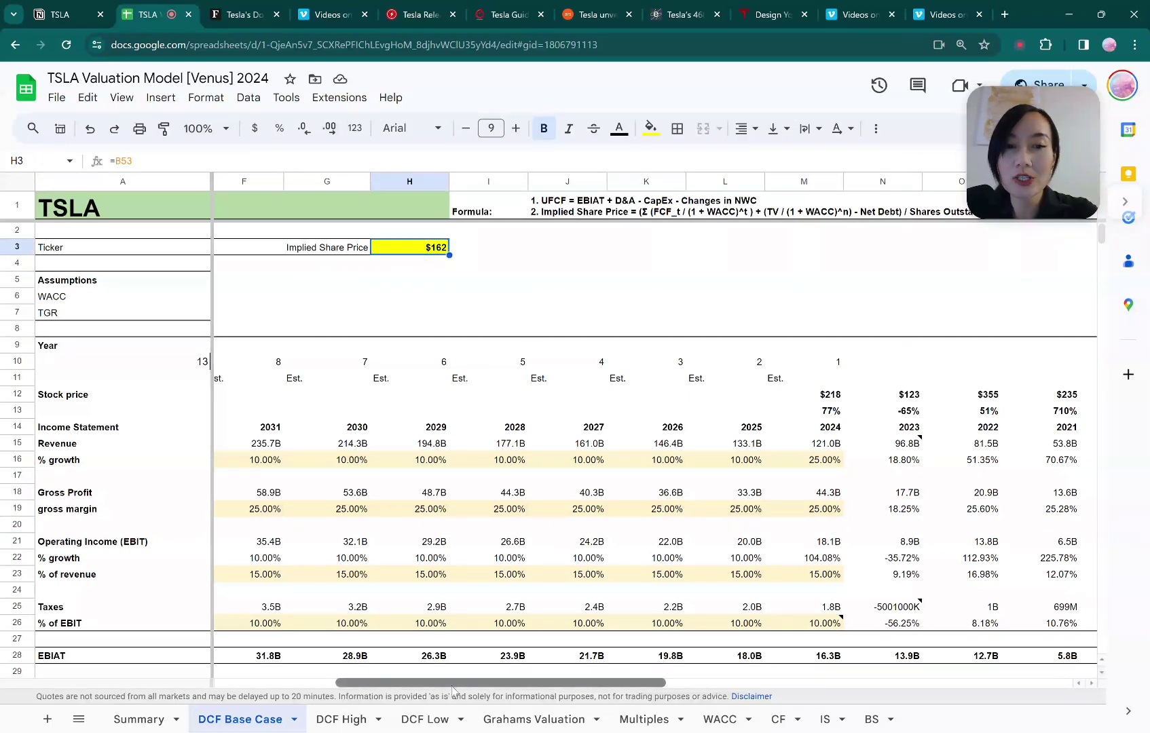
Scroll across the sheet tabs and switch to the DCF High sheet
left_click_drag(453, 684, 361, 685)
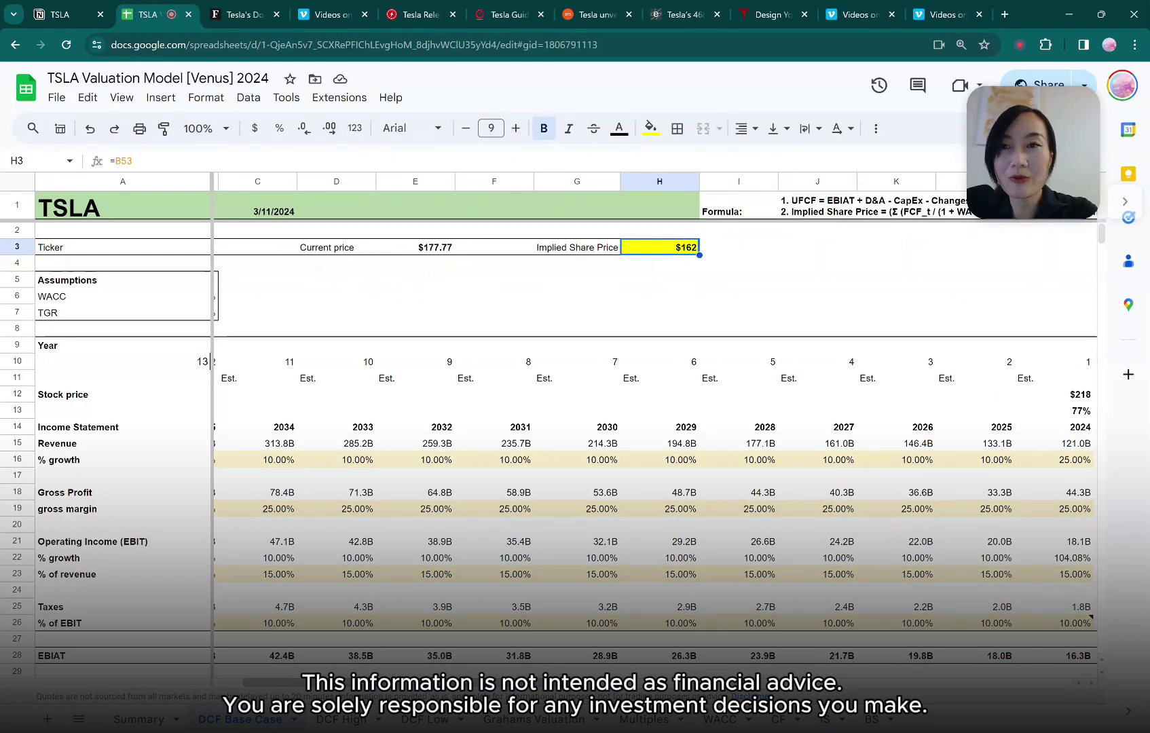
left_click_drag(274, 683, 260, 682)
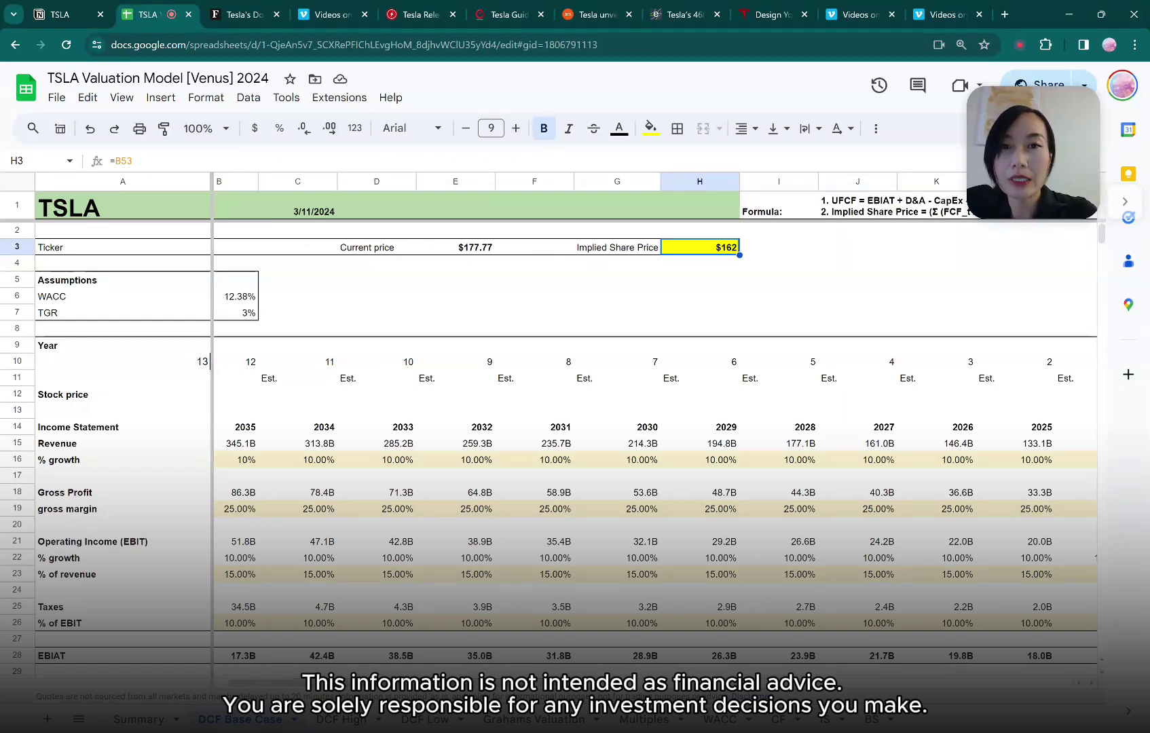
left_click_drag(261, 682, 315, 682)
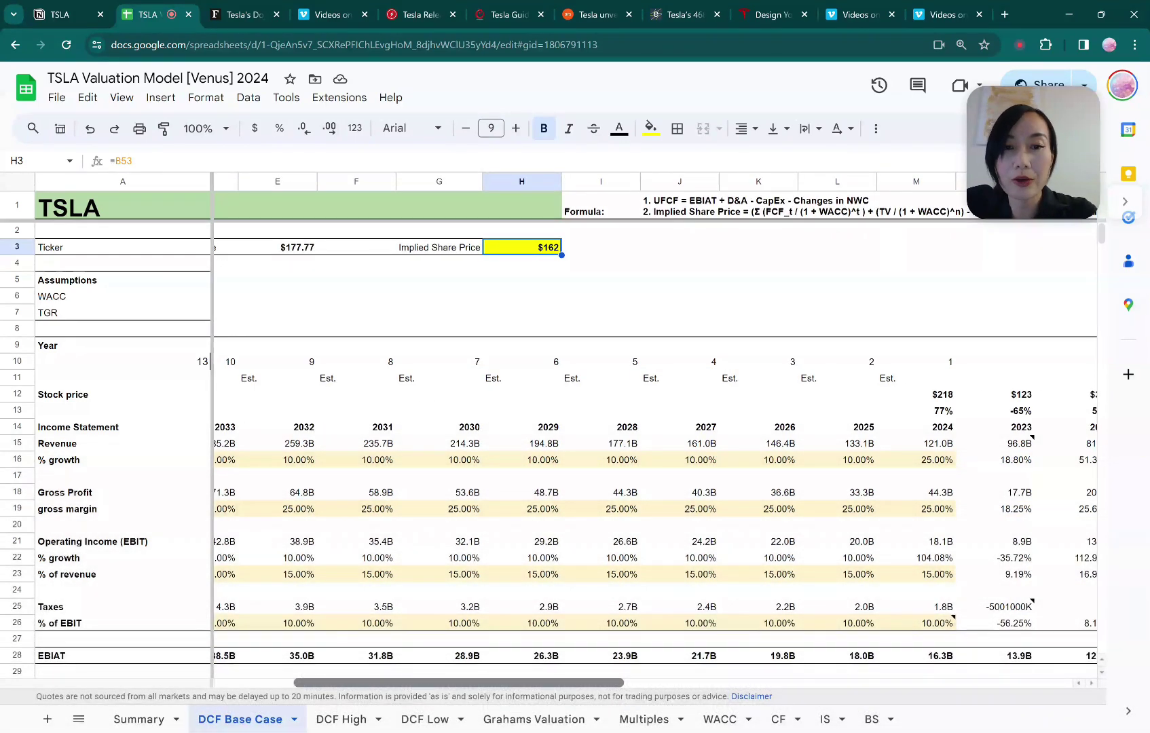
left_click_drag(424, 683, 344, 692)
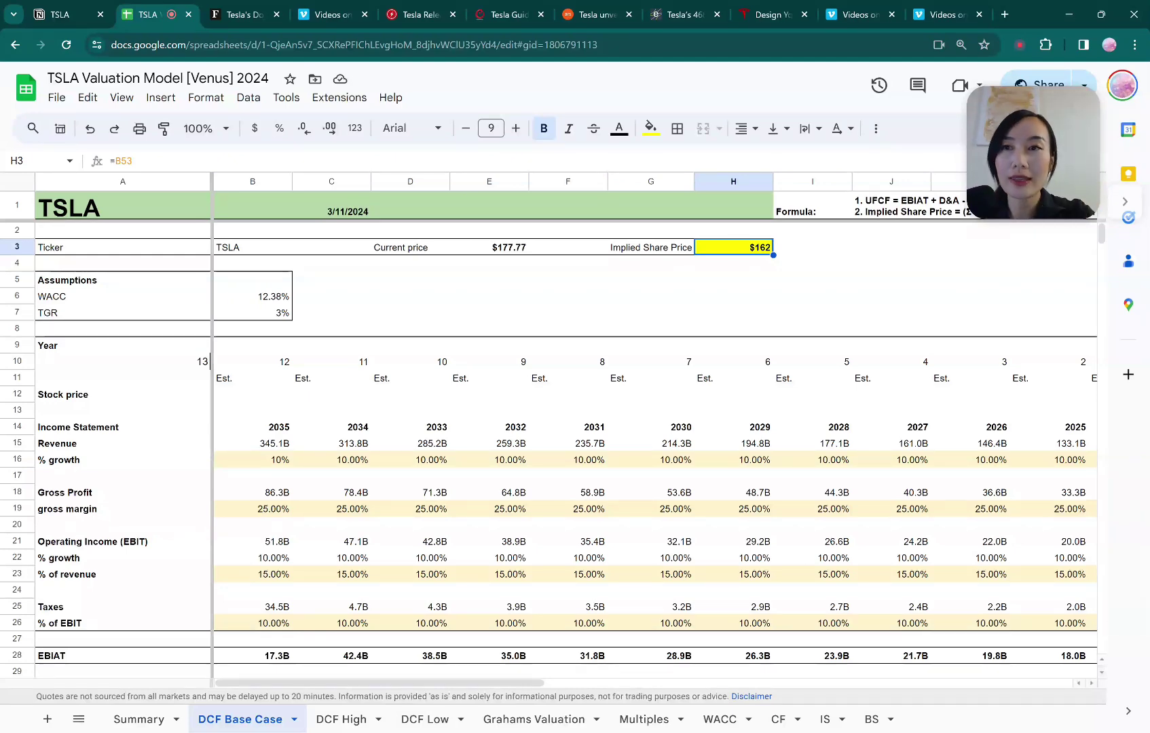
left_click(341, 719)
left_click(731, 458)
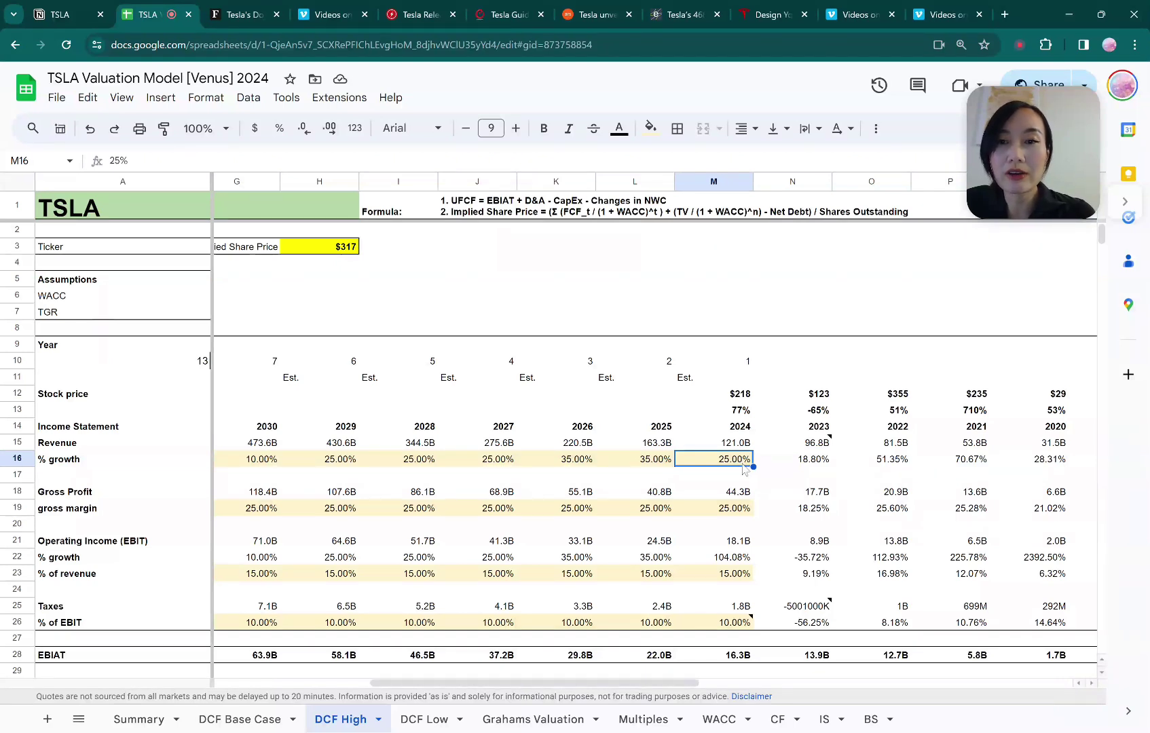
Check the high-case revenue growth rates (25% for 2024, 35% for 2025), then go to the Forbes Dojo article
left_click(639, 464)
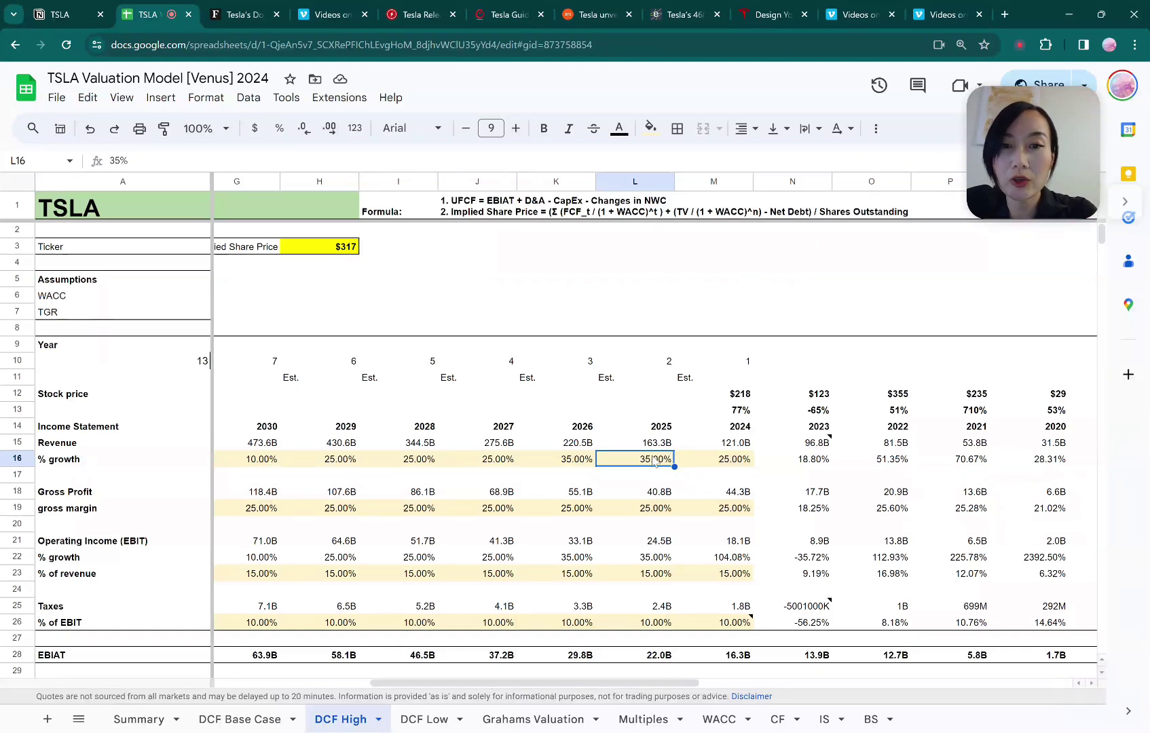
key("Left")
key("Left")
key("Left")
key("Left")
key("Left")
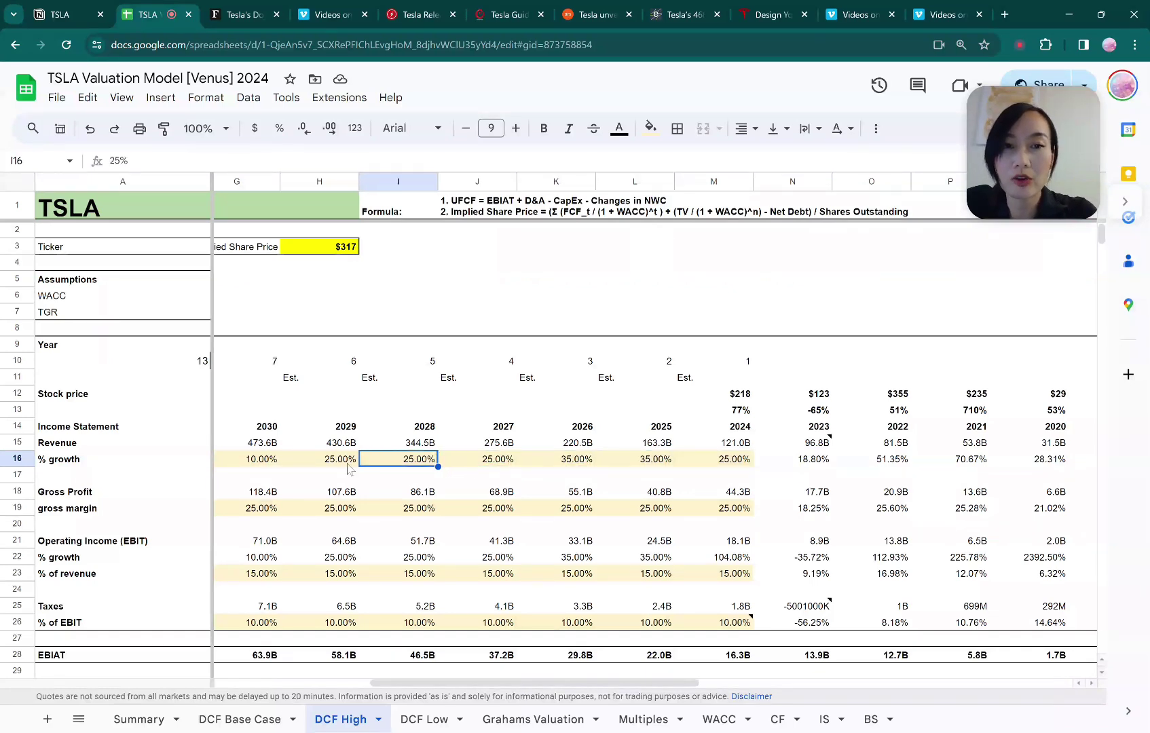
left_click(735, 460)
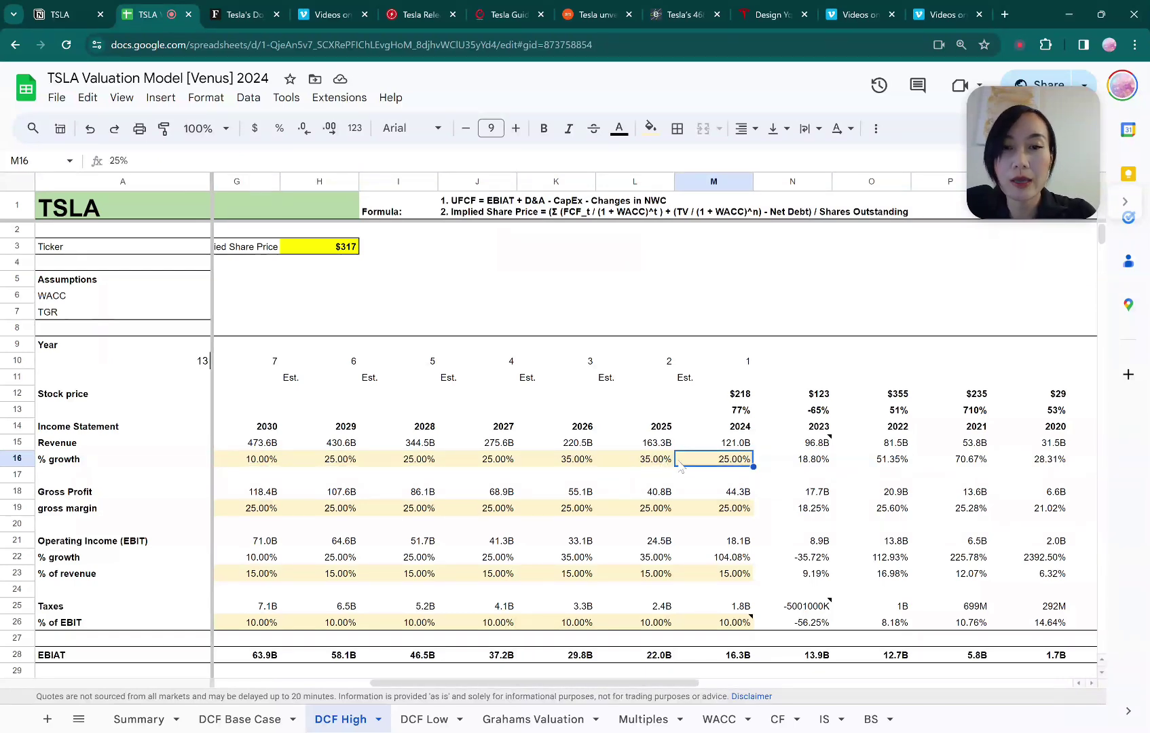
left_click(656, 463)
left_click(587, 463)
left_click(694, 464)
left_click(603, 460)
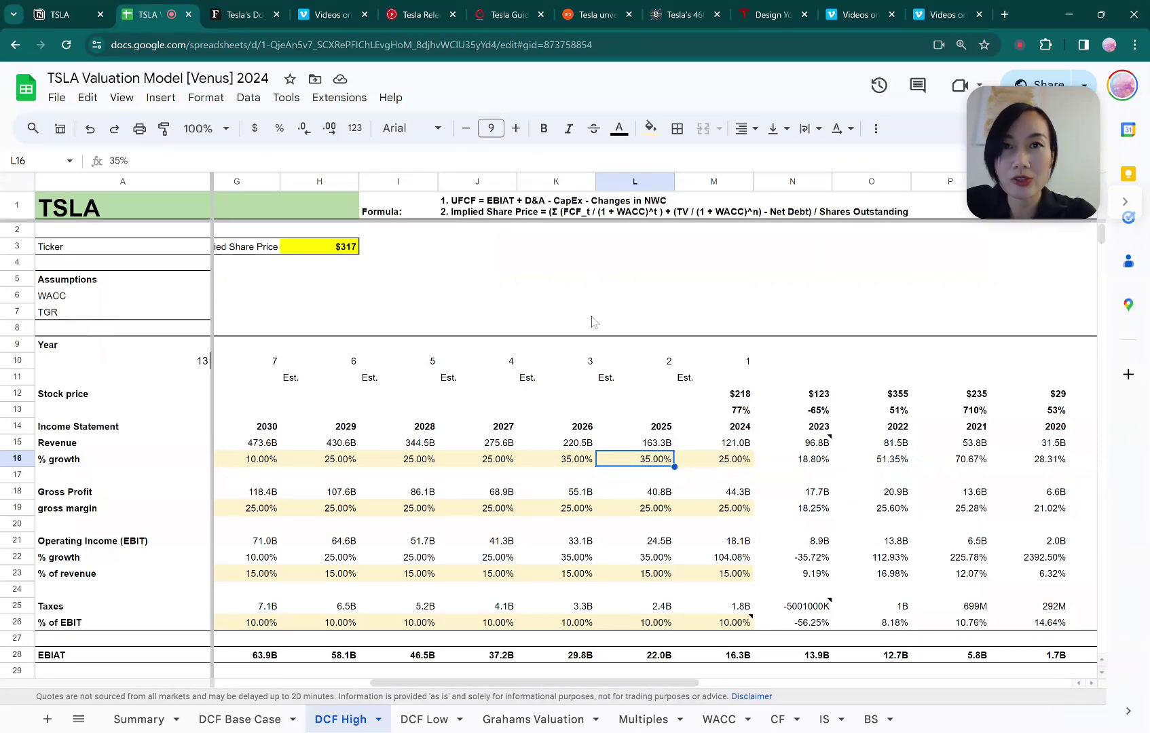
key("ctrl+Tab")
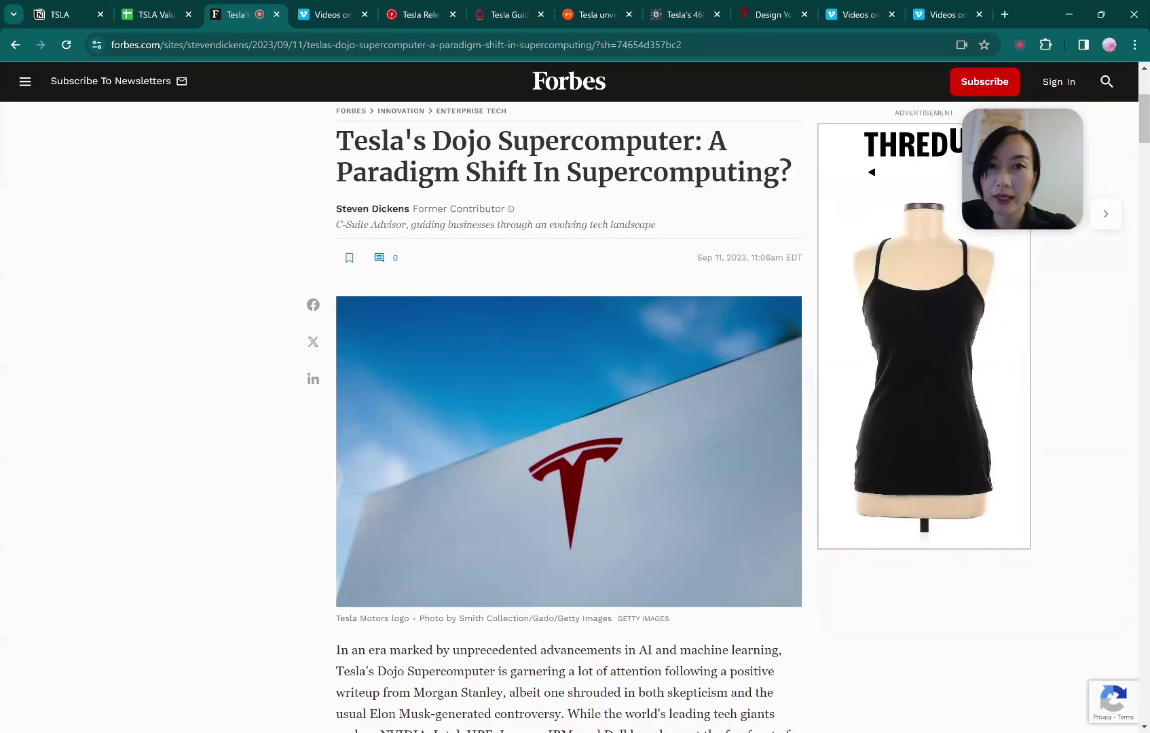
Switch to the Not a Tesla App article on the FSD Beta 12.2.1 update
key("ctrl+Tab")
key("ctrl+Tab")
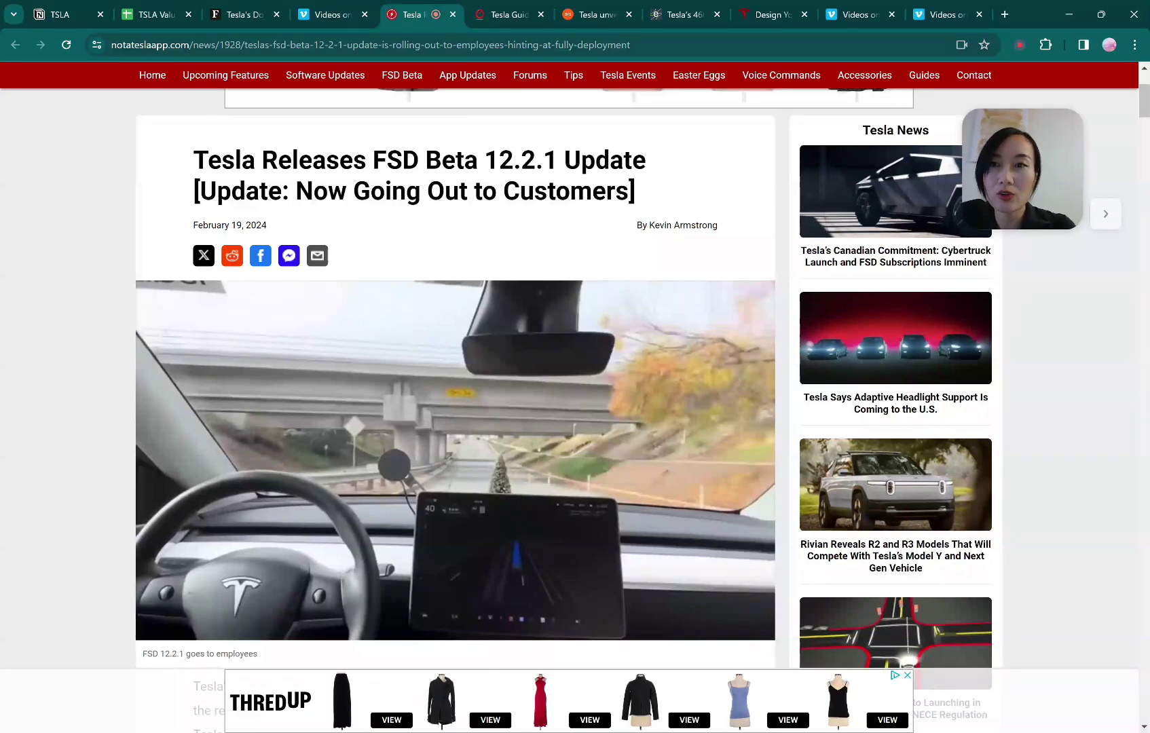
View the Ars Technica Optimus Gen 2 article, then return to the TSLA Valuation Model tab
key("ctrl+Tab")
key("ctrl+Tab")
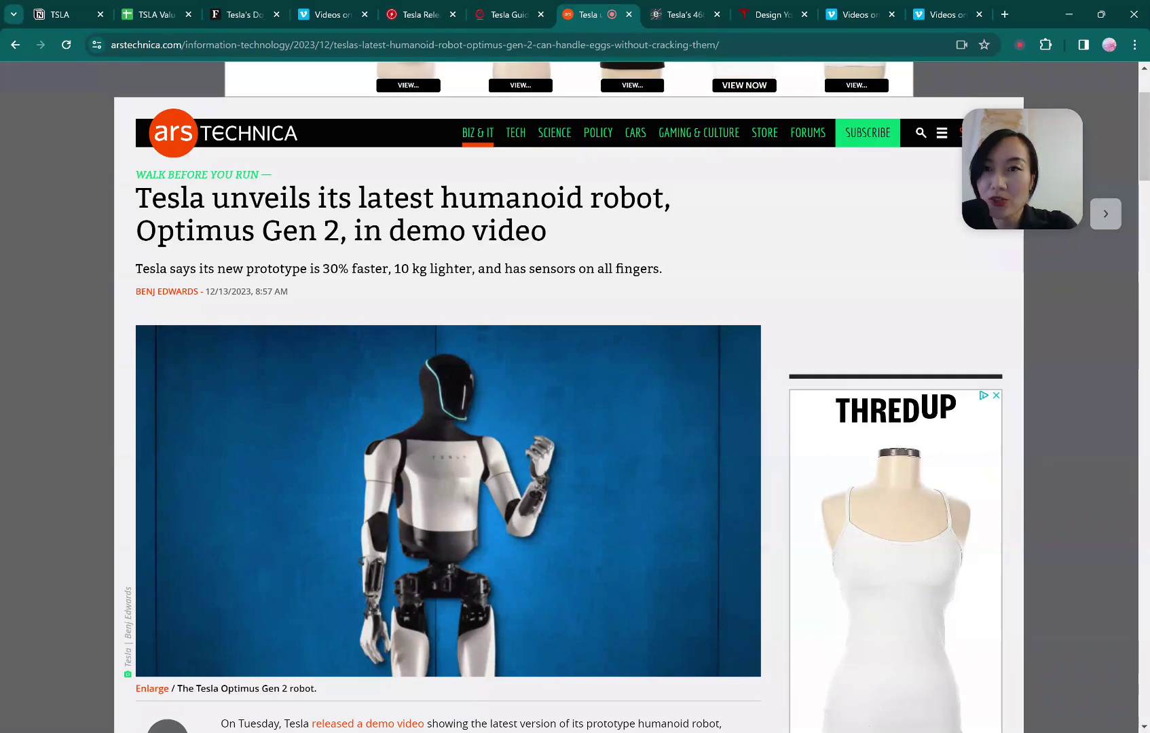
key("ctrl+2")
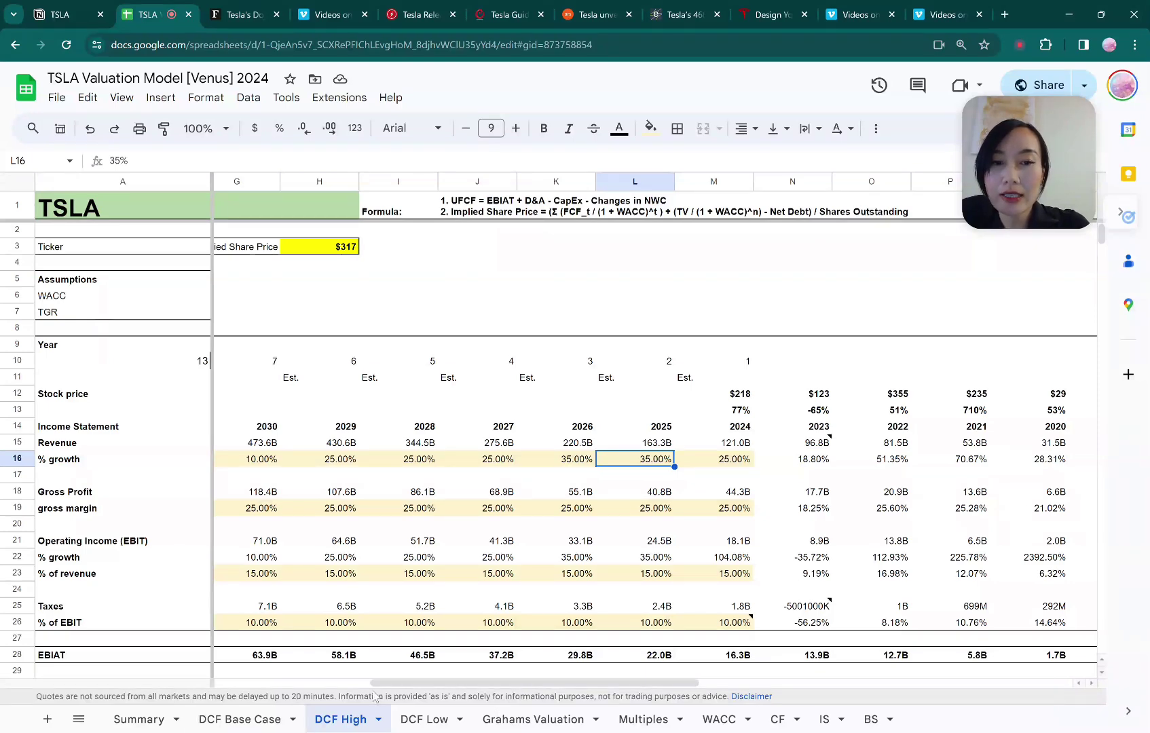
left_click_drag(389, 682, 496, 683)
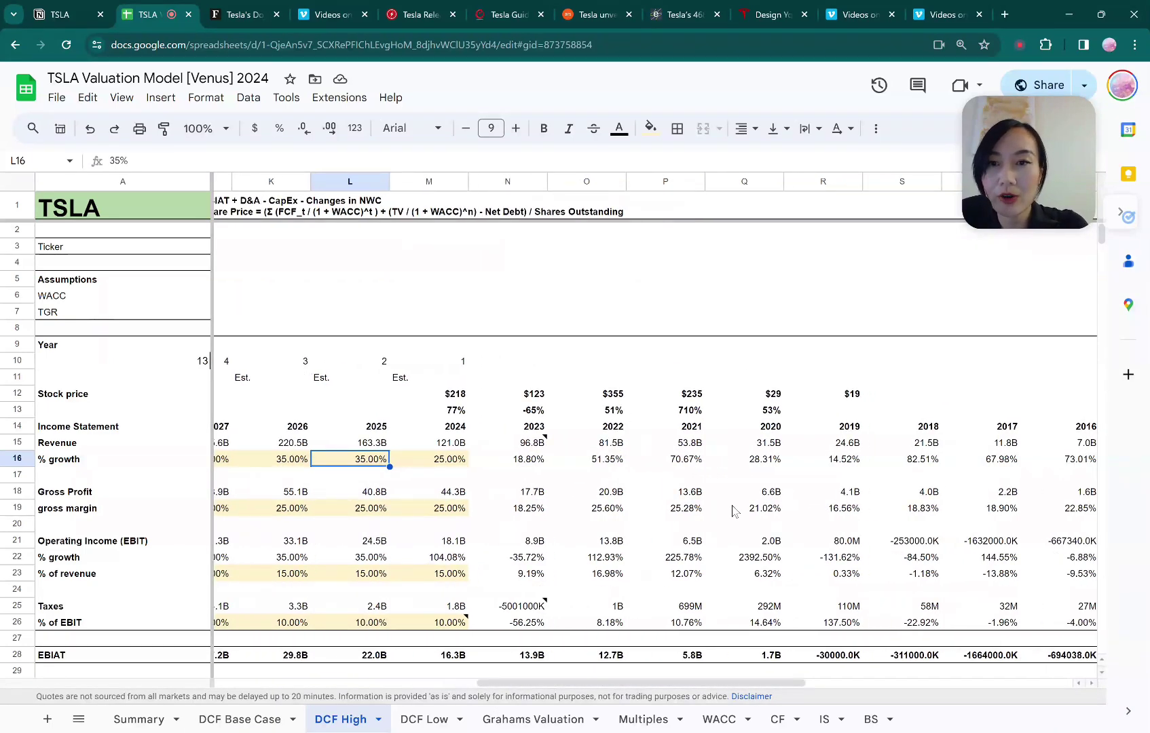
Inspect the 2019 $19 and 2020 $29 stock prices and the 53% price change formula
left_click(853, 395)
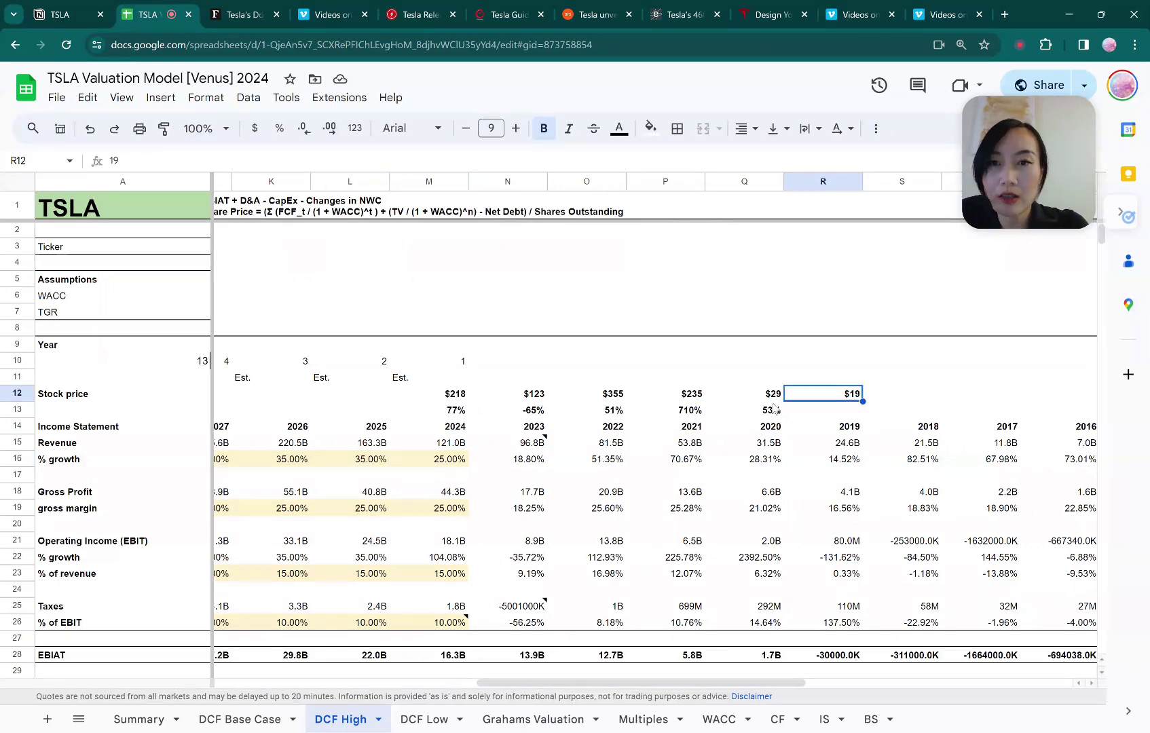
left_click(774, 401)
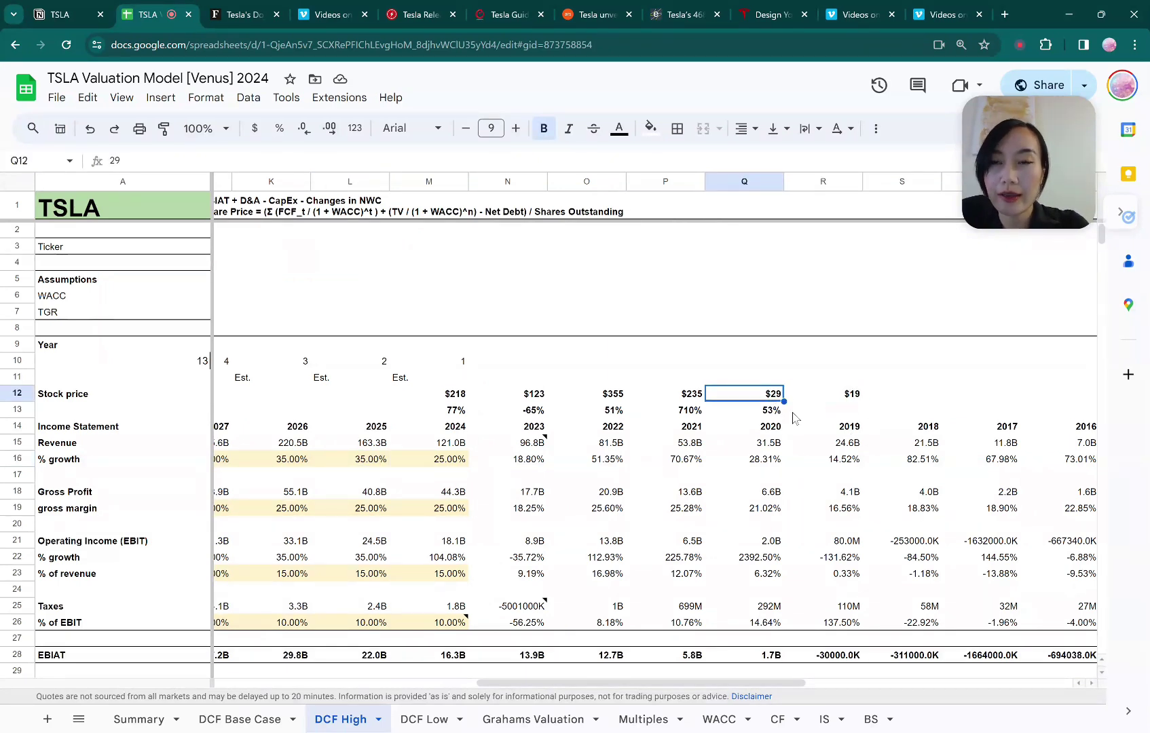
left_click(779, 413)
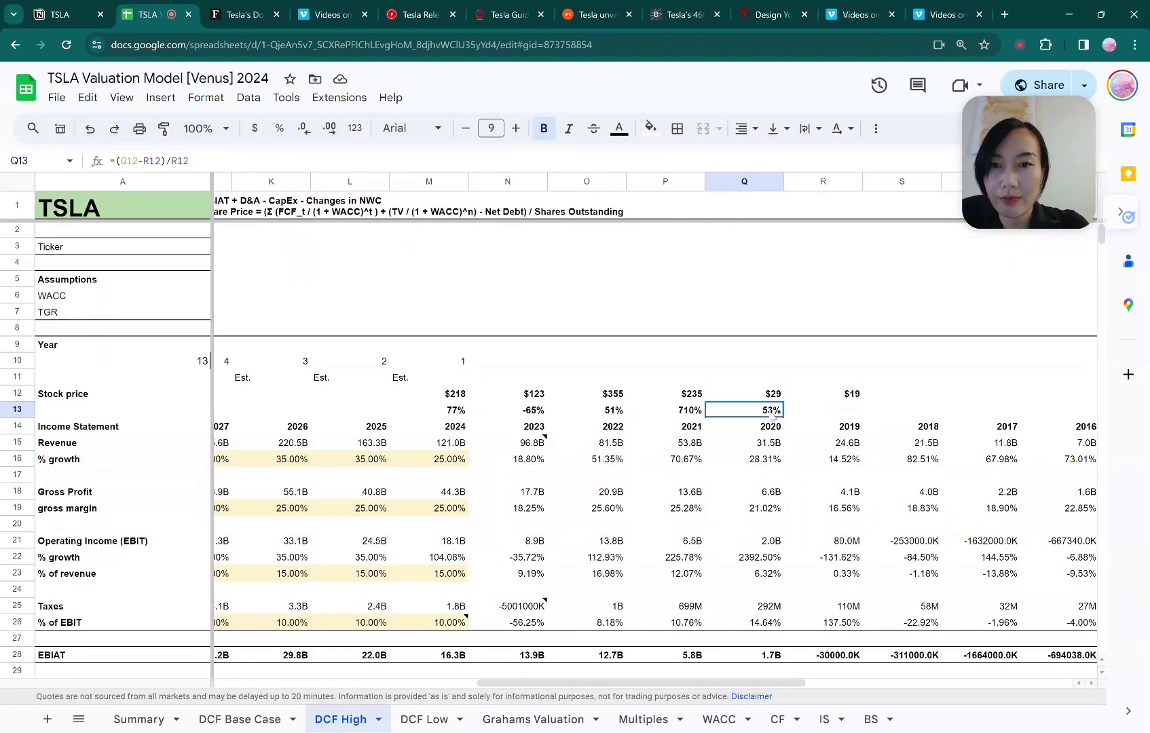
Check the 2020 and 2021 revenue growth formulas, including 2021's 70.67% growth
left_click(777, 464)
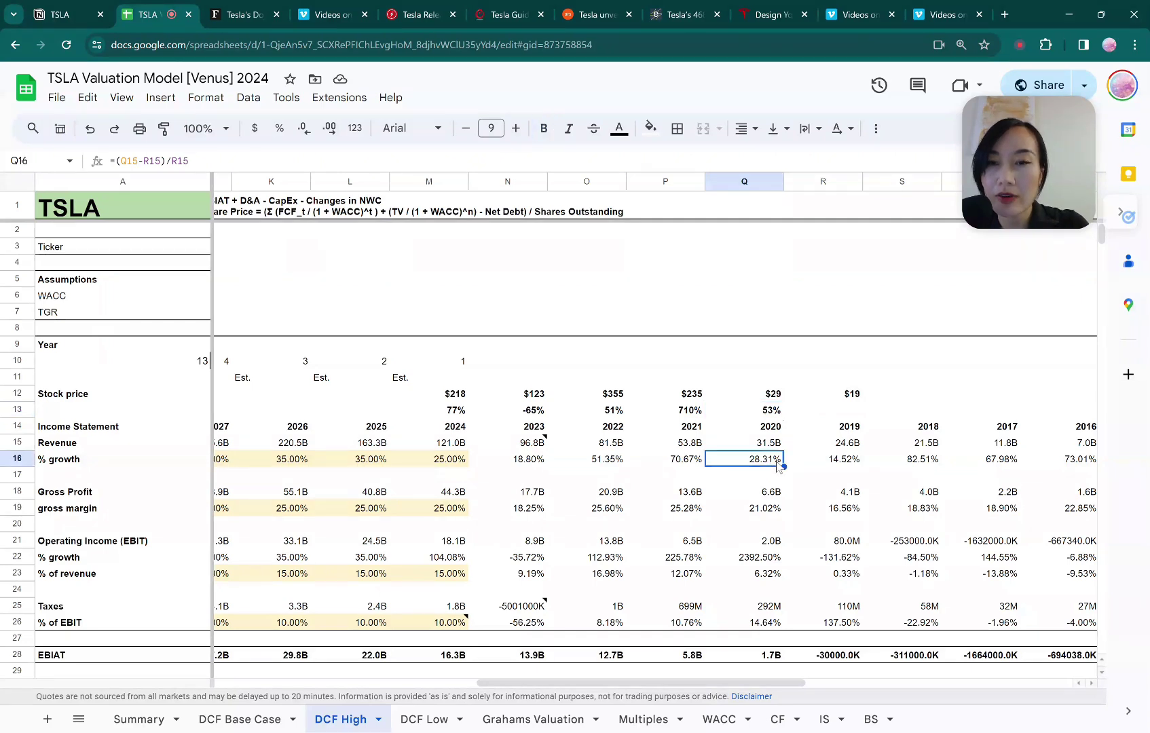
left_click(691, 464)
key("Right")
left_click(691, 463)
left_click(691, 442)
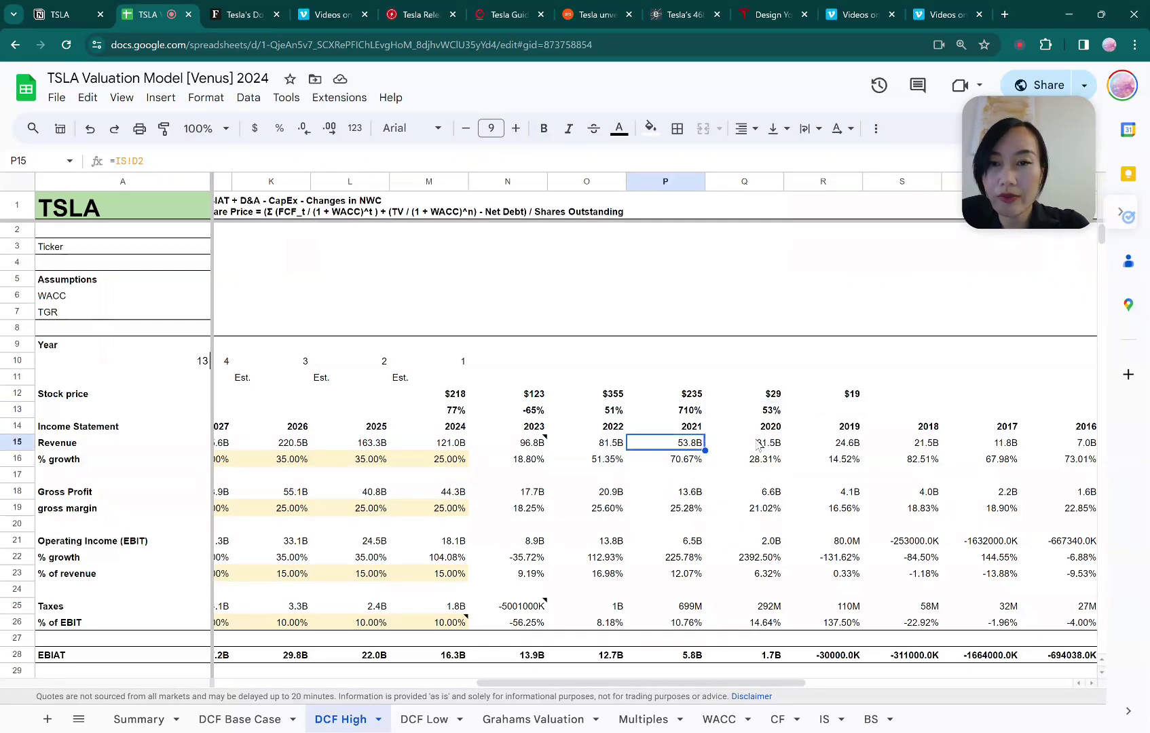
key("Right")
left_click(691, 464)
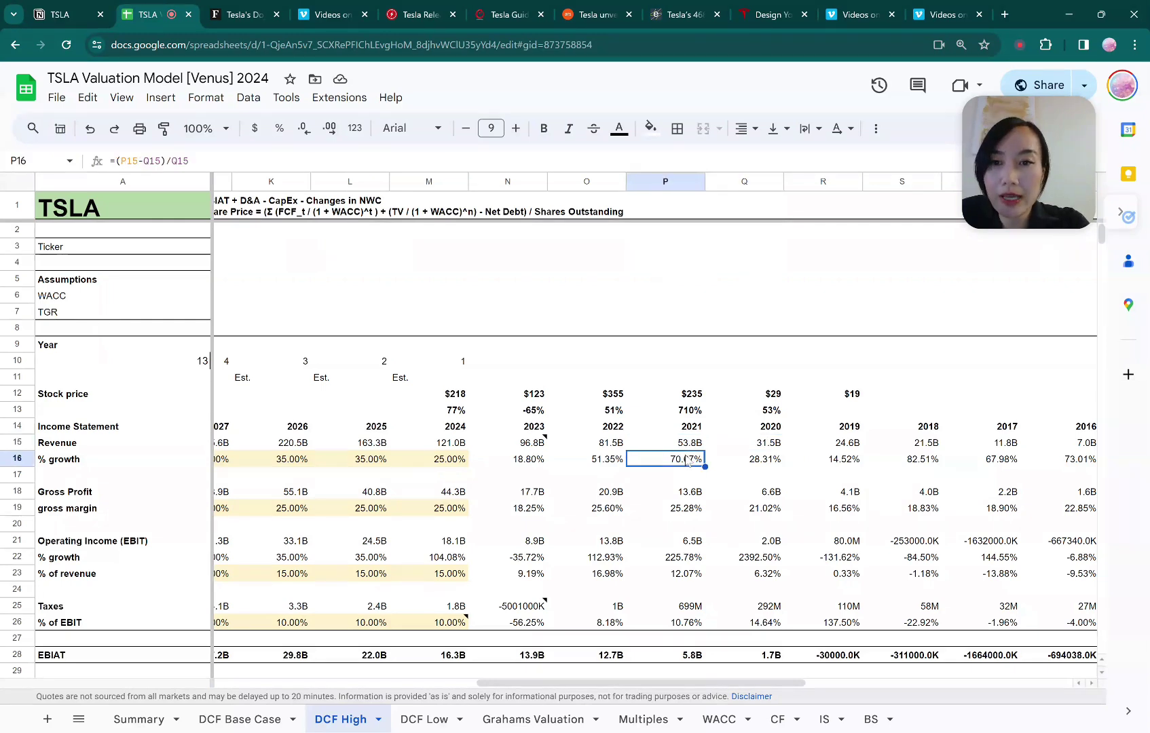
Examine 2021's $235 stock price and its 710% change over 2020
left_click(698, 414)
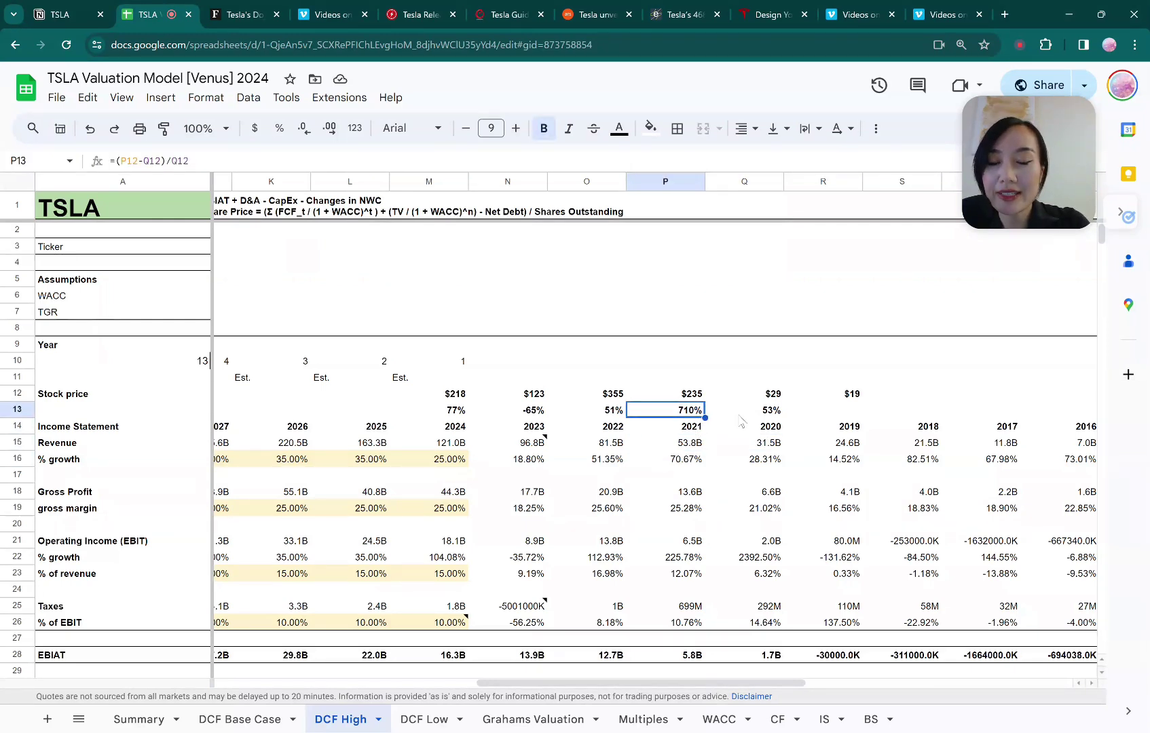
key("Right")
left_click(689, 396)
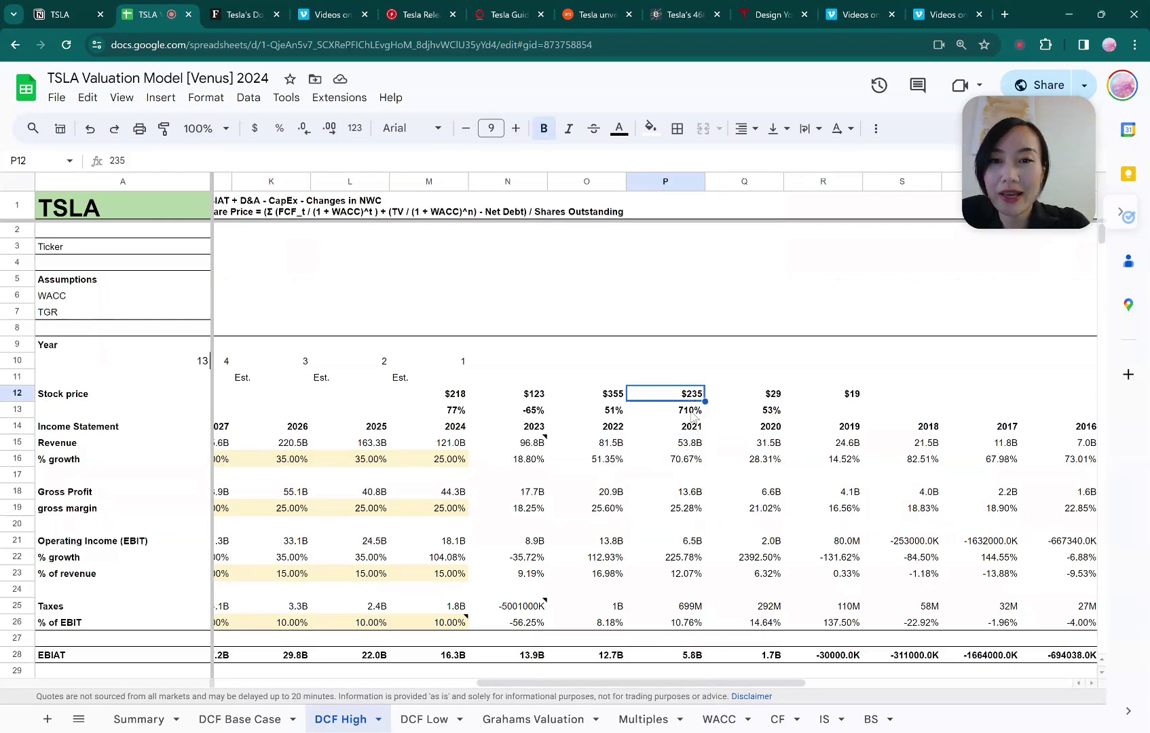
left_click(696, 406)
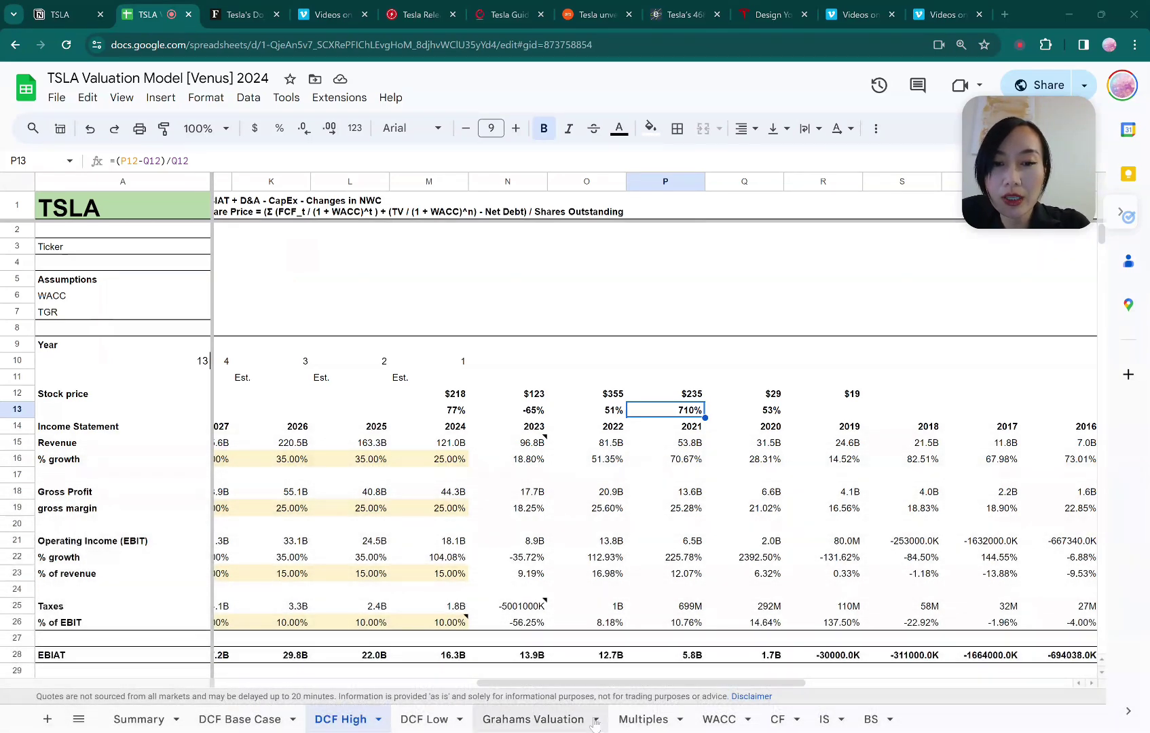
left_click(636, 721)
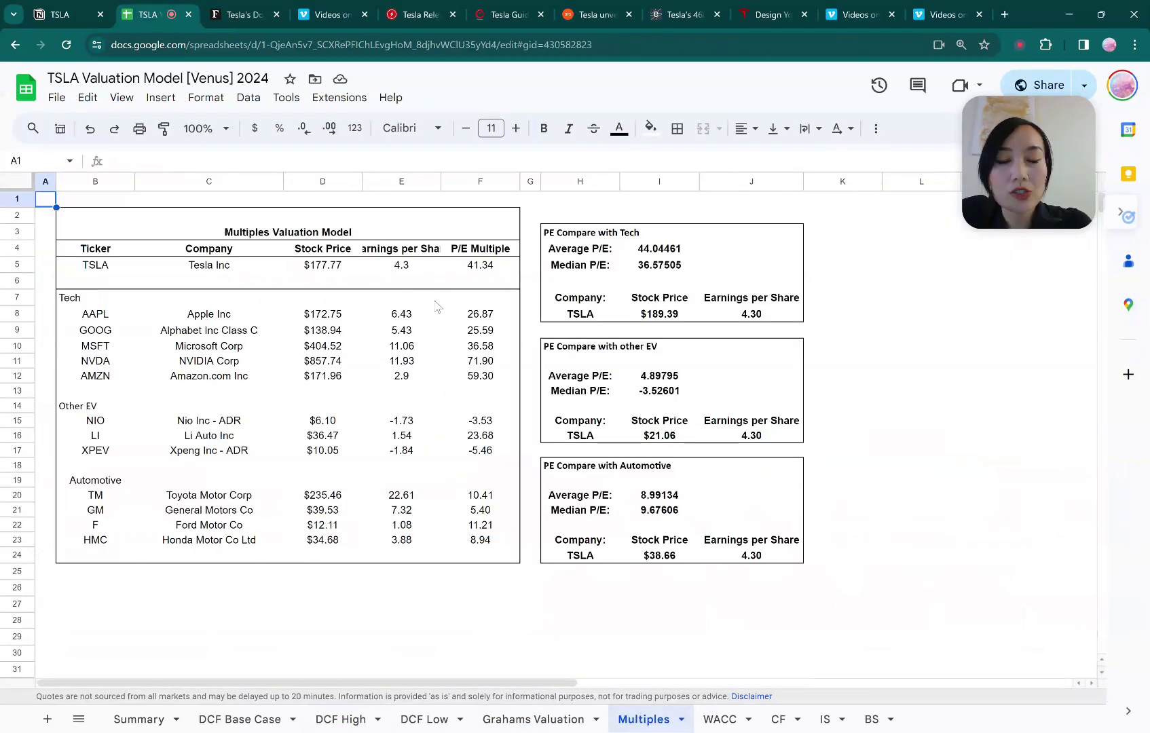
left_click(676, 316)
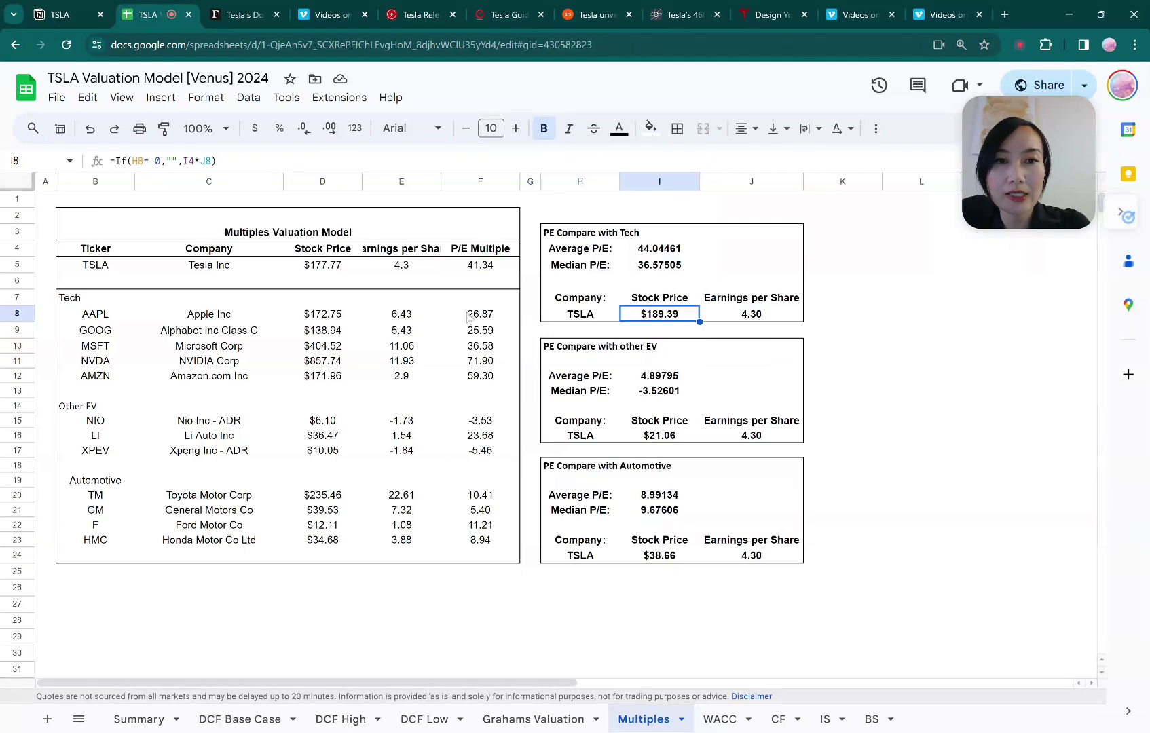
left_click_drag(469, 315, 481, 376)
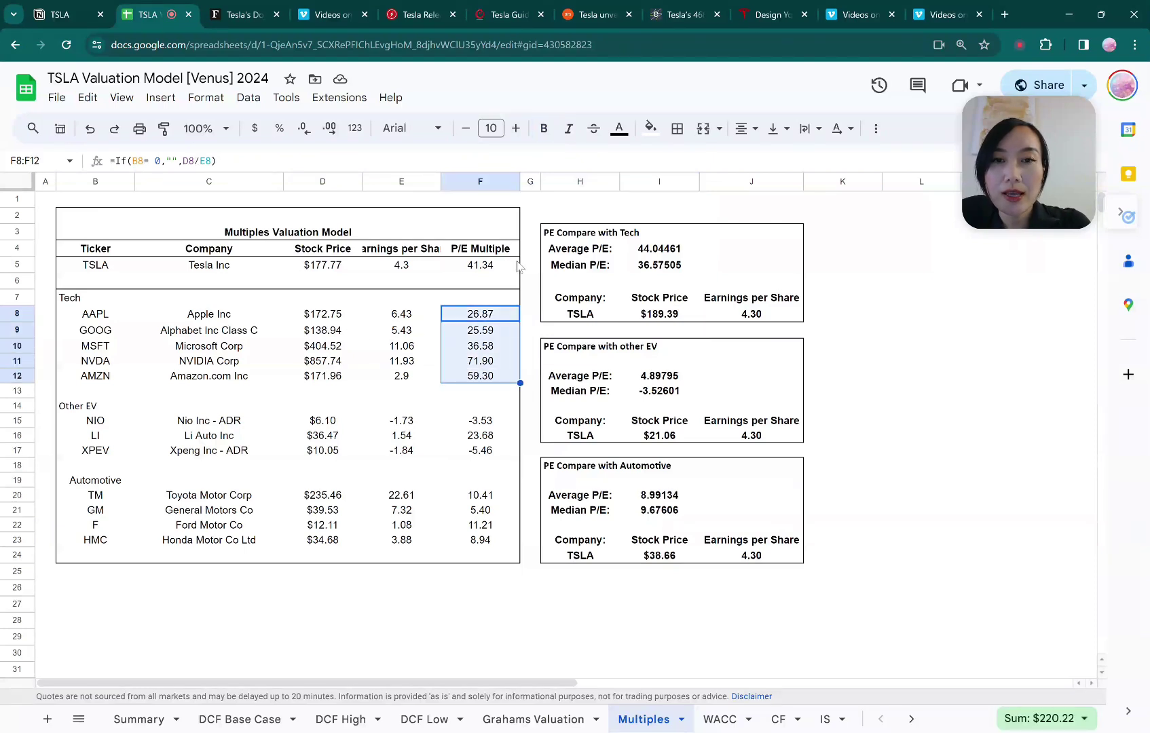
left_click(650, 253)
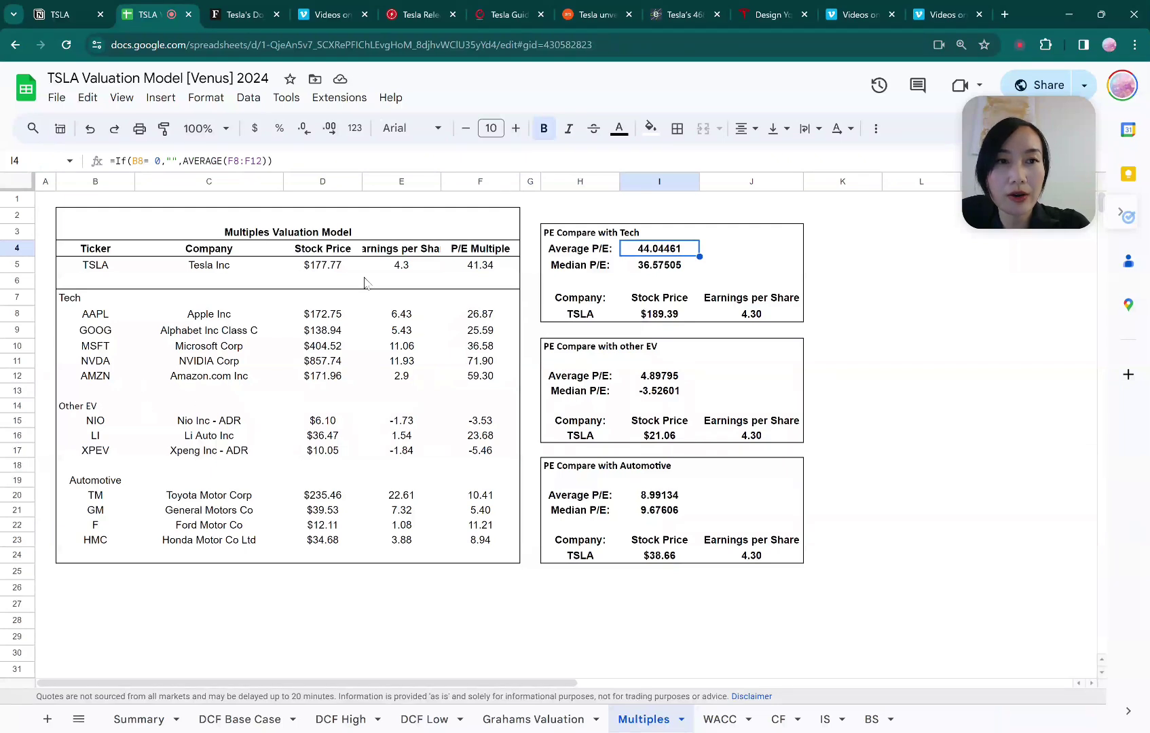
left_click(478, 270)
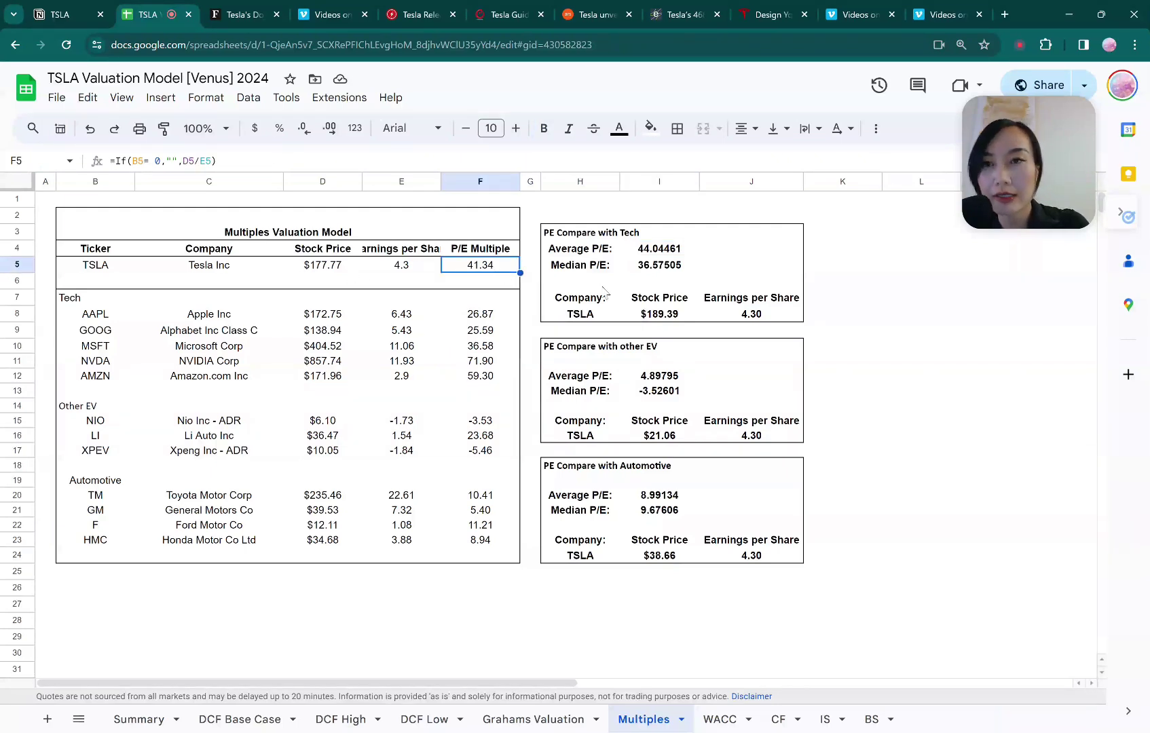
left_click(673, 317)
left_click(849, 348)
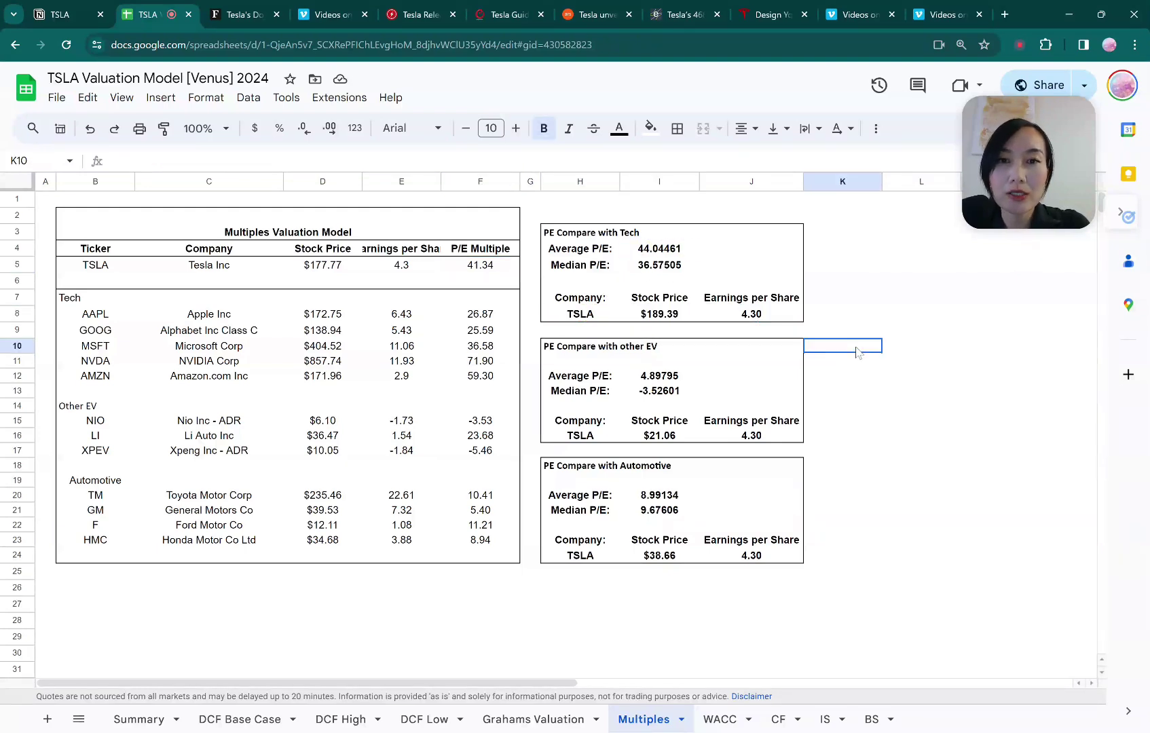
left_click(659, 319)
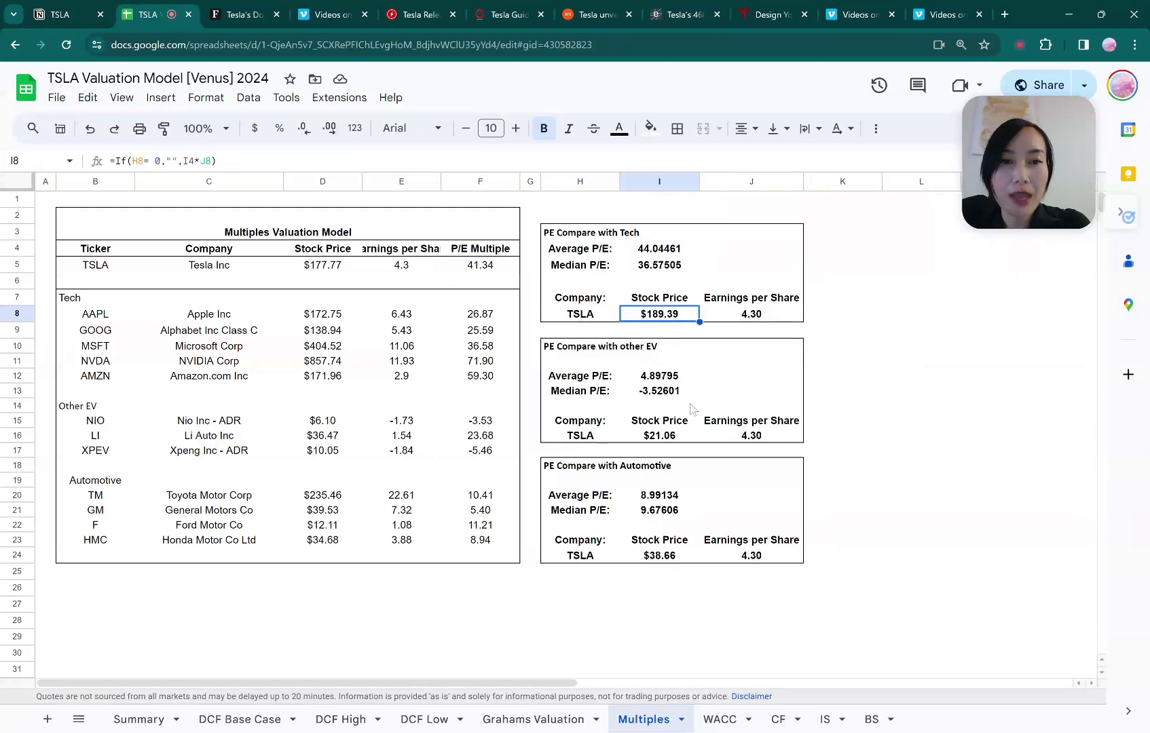
Review the EPS formulas for the other EV companies, including Nio and XPEV
left_click_drag(411, 424, 414, 456)
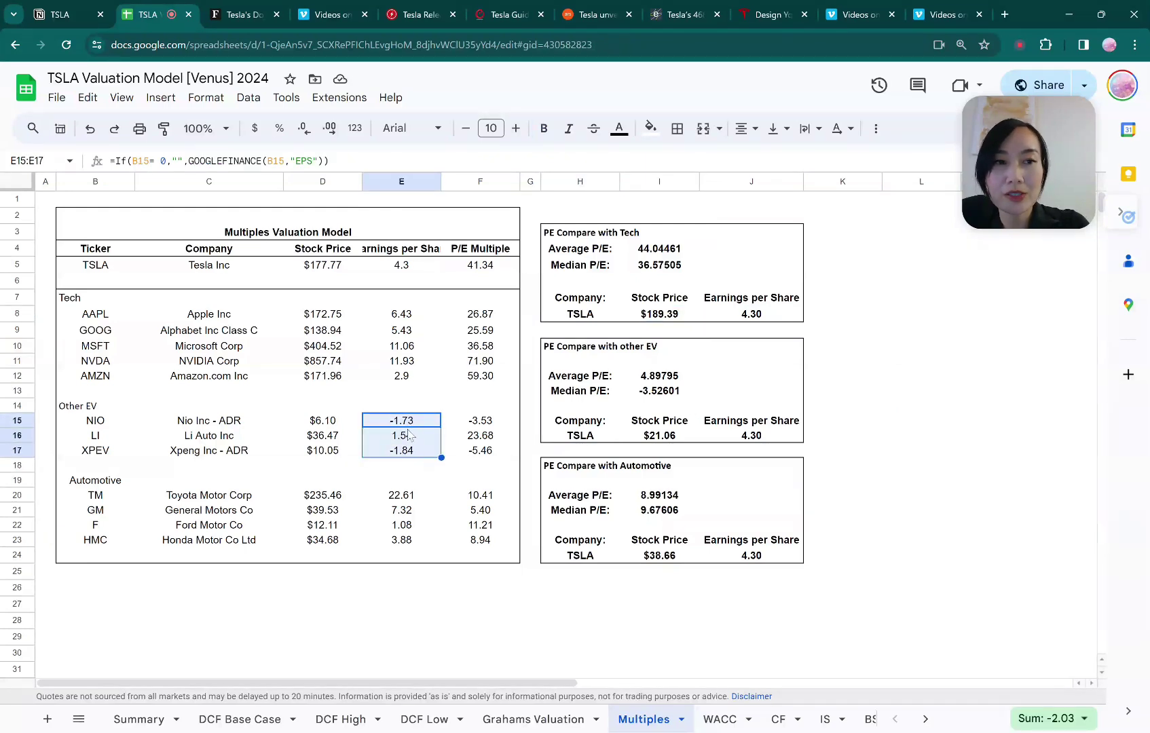
key("Up")
key("Down")
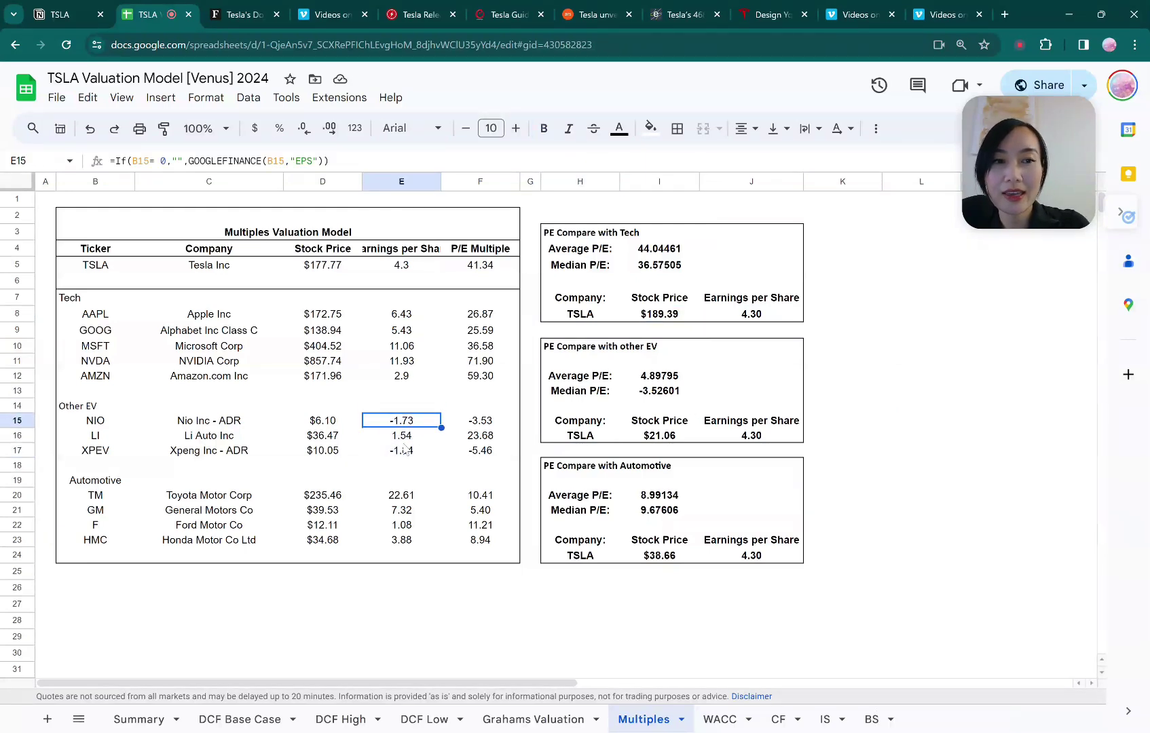
key("Down")
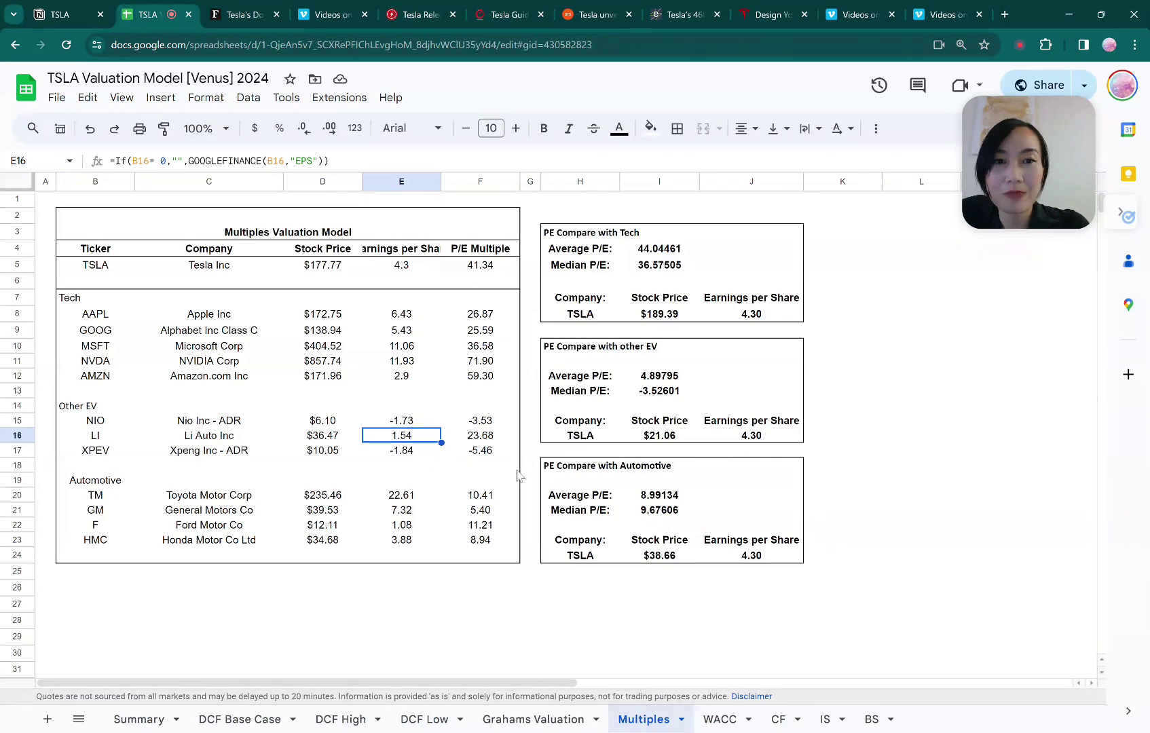
left_click(421, 426)
left_click_drag(421, 431, 414, 451)
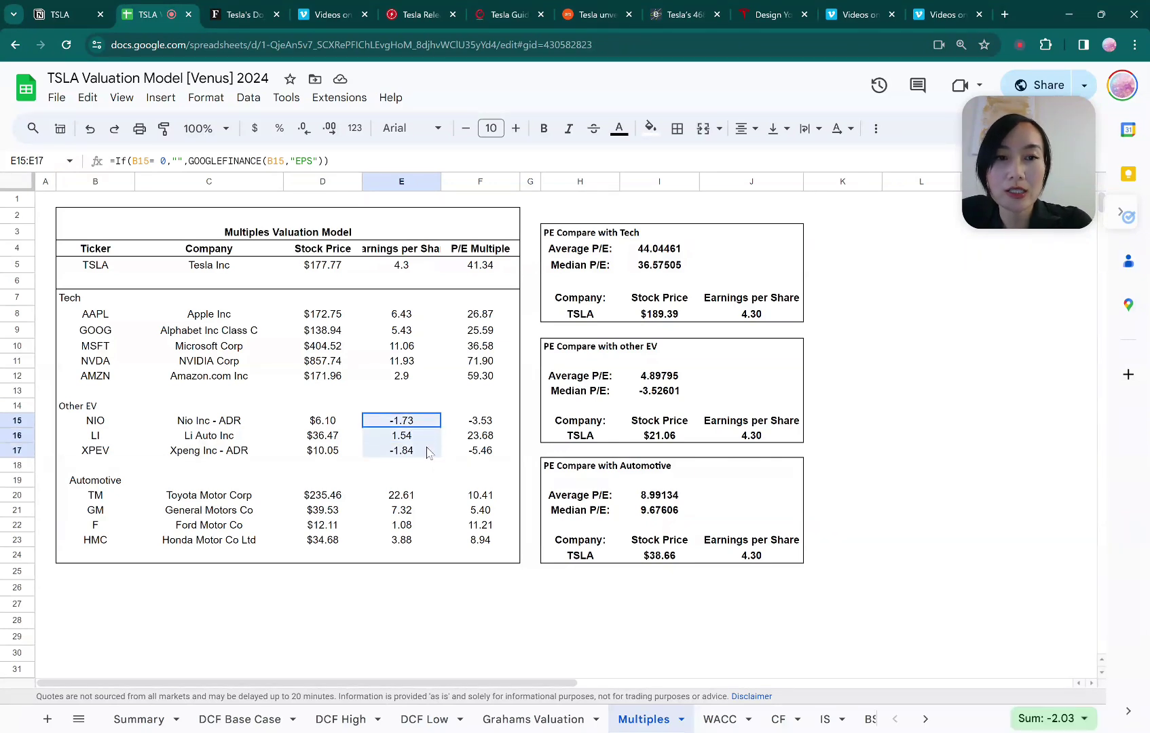
left_click(427, 452)
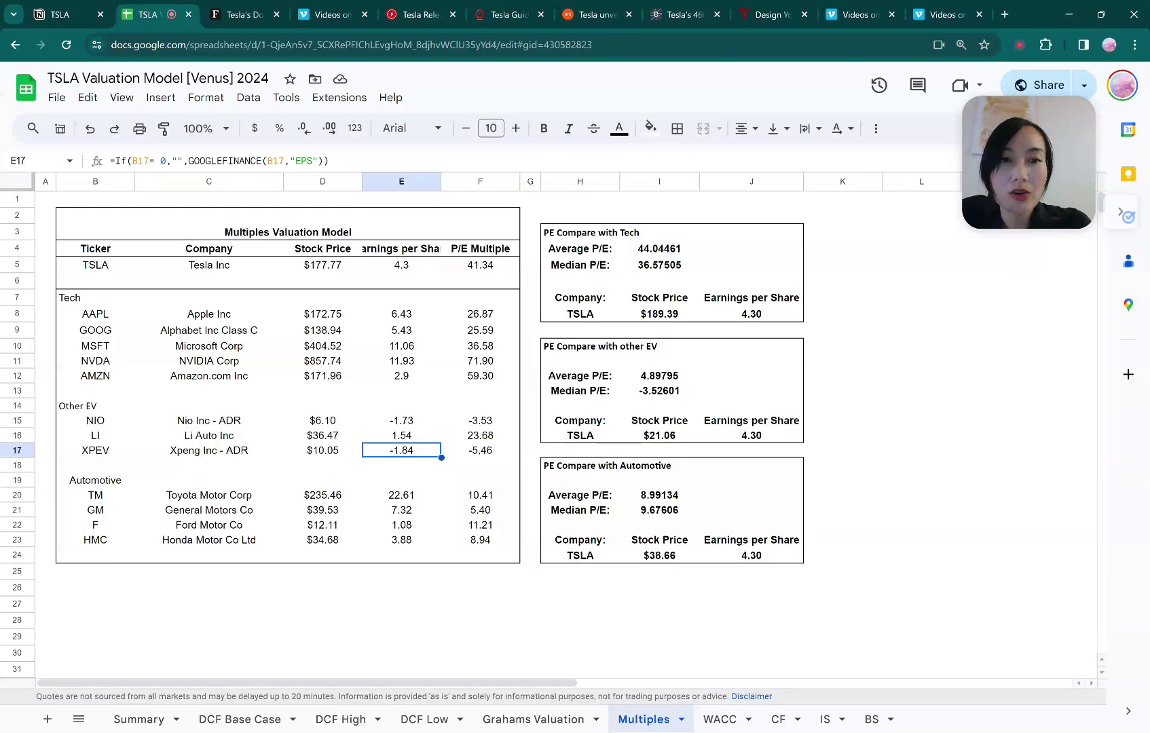
Look at Toyota, TSLA's tech P/E implied price and the automotive P/E box, then open Grahams Valuation
left_click(126, 497)
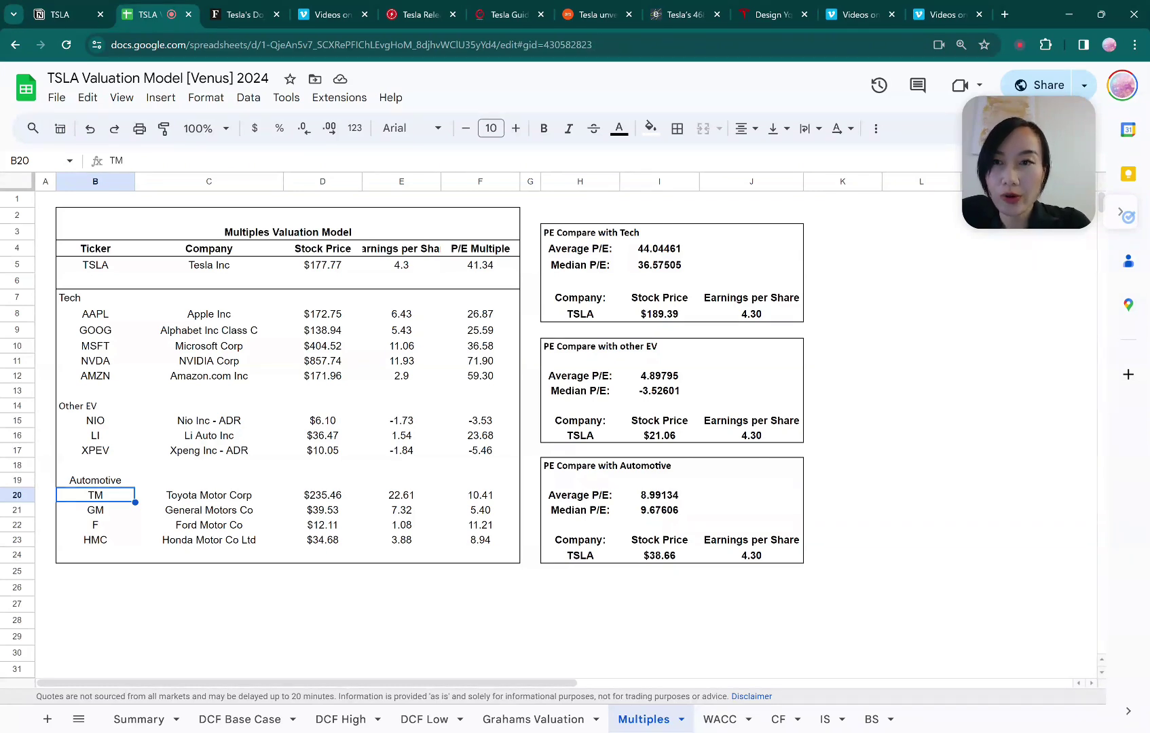
left_click(668, 316)
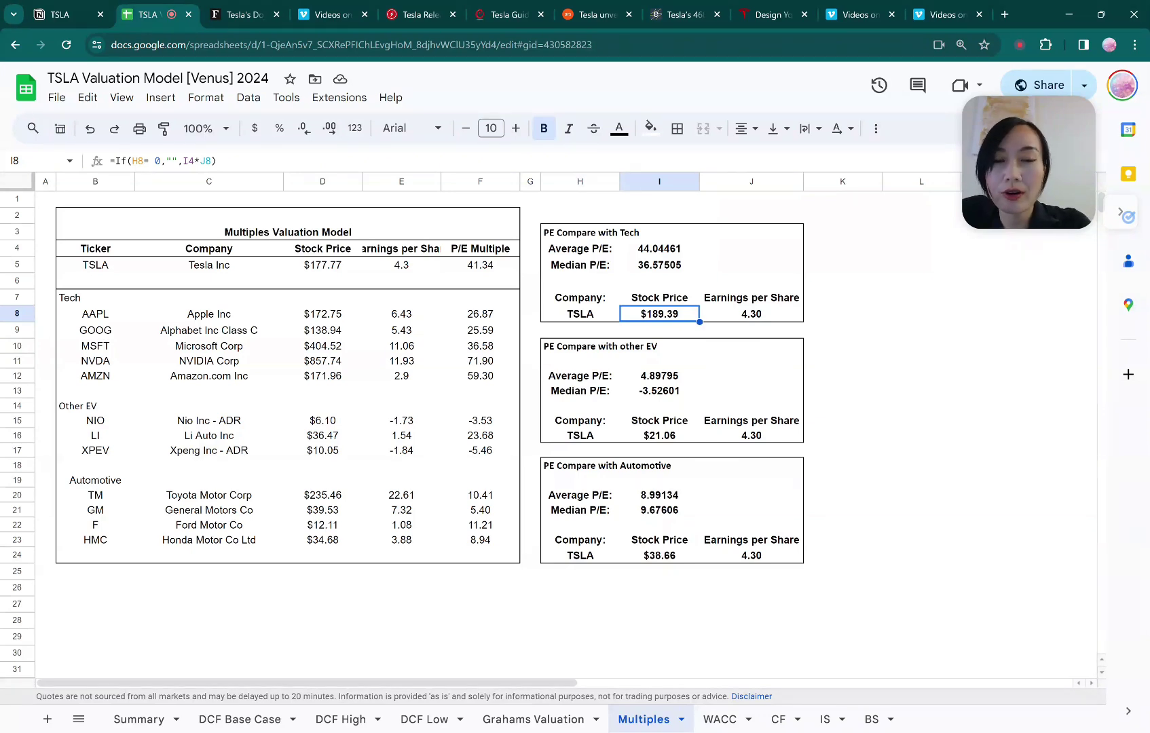
left_click(611, 467)
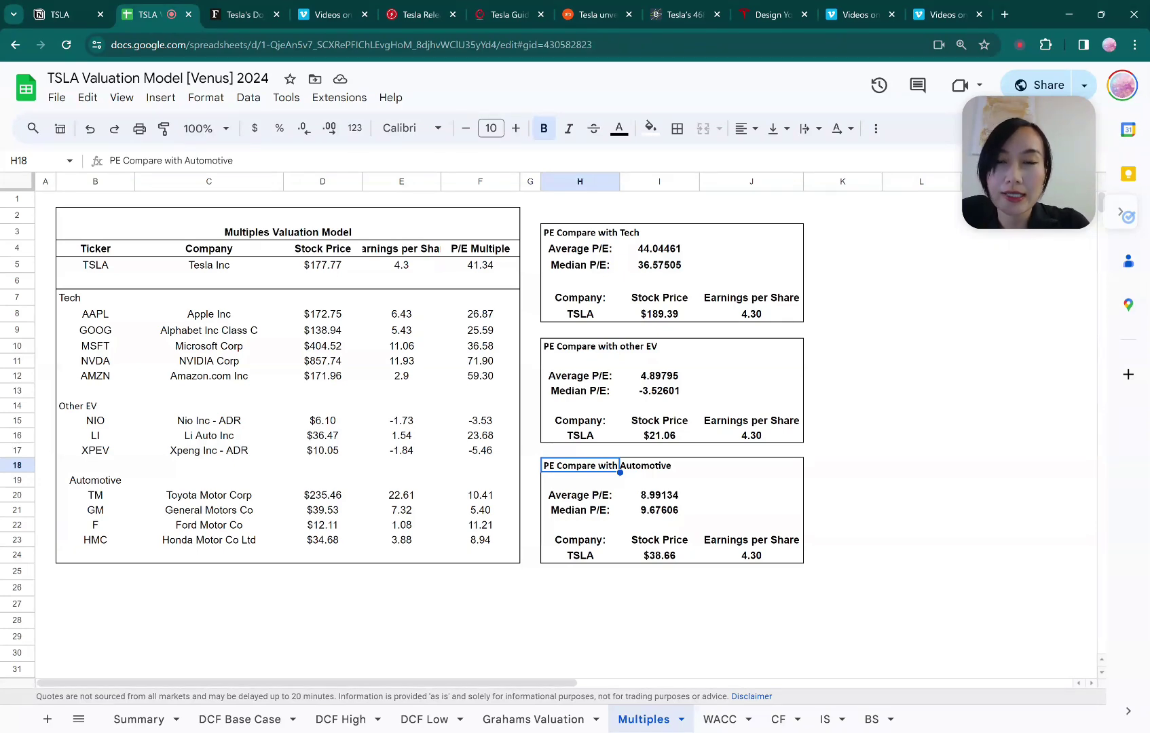
left_click(540, 725)
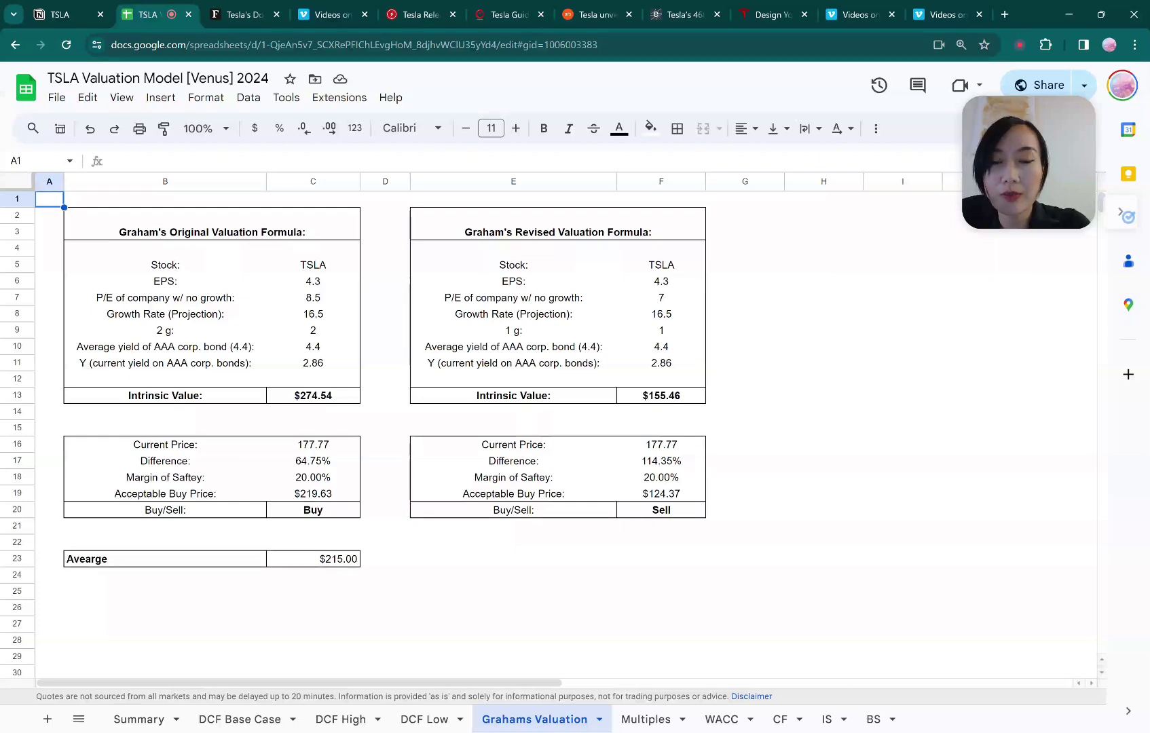
Change the growth rate from 16.5 to 20 in both the revised and original Graham formulas
left_click(551, 319)
left_click(675, 317)
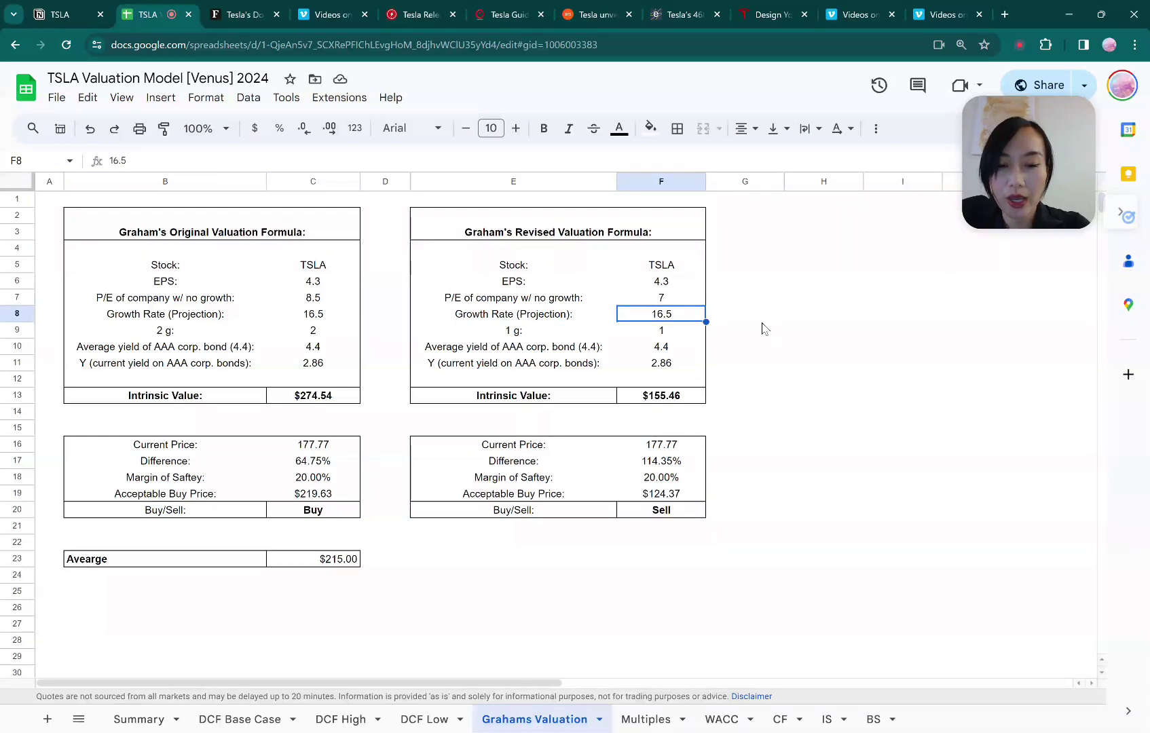
type("20")
key("Return")
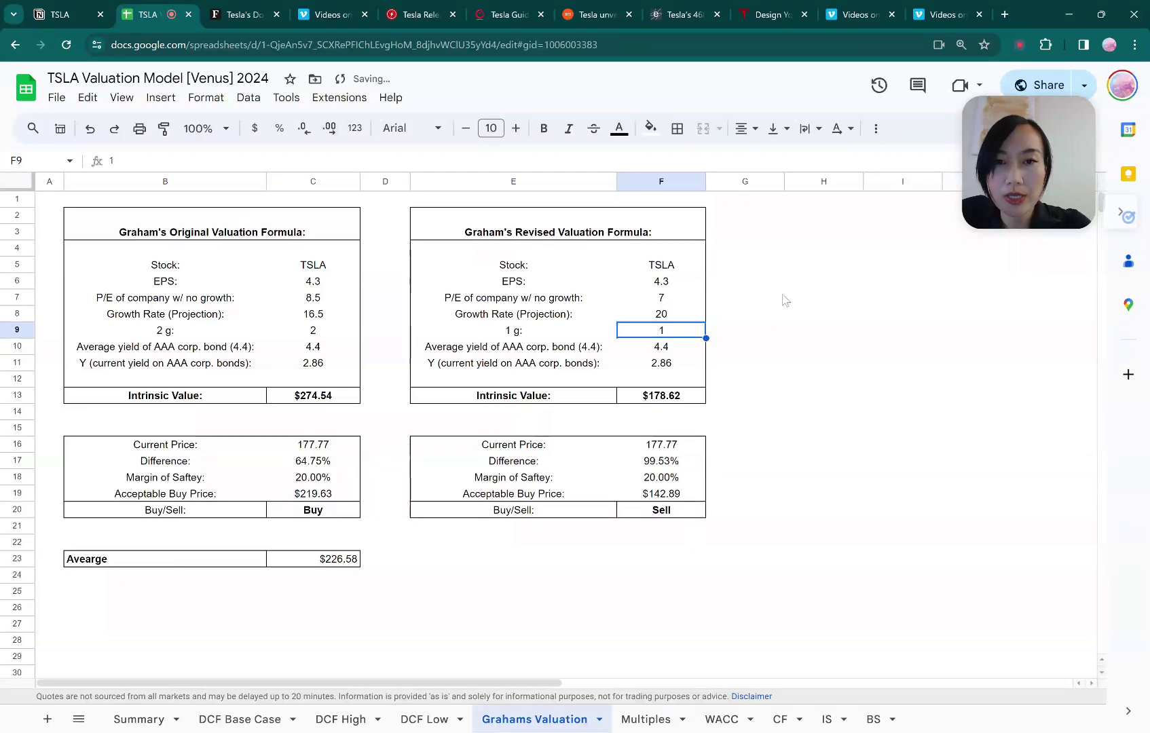
left_click(322, 314)
type("20")
left_click(516, 314)
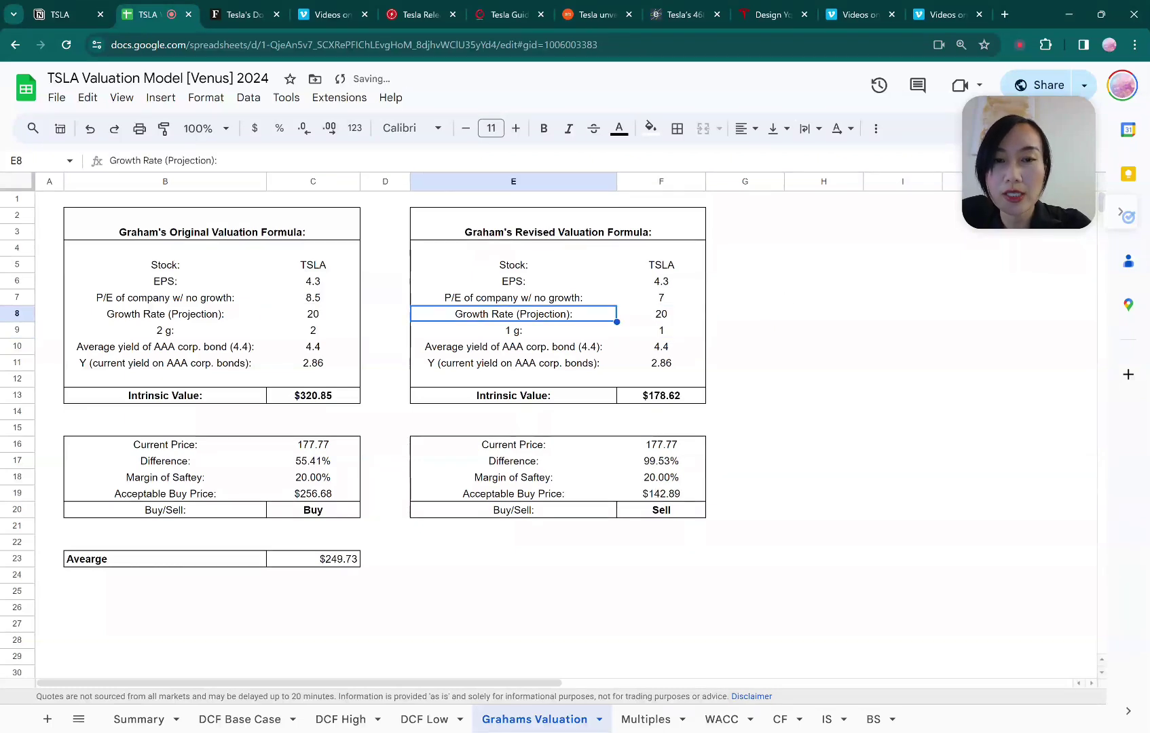
Check the resulting intrinsic values of $320.85 and $178.62 along the intrinsic value row
key("Right")
key("Right")
key("Left")
key("Down")
key("Down")
key("Down")
key("Down")
key("Down")
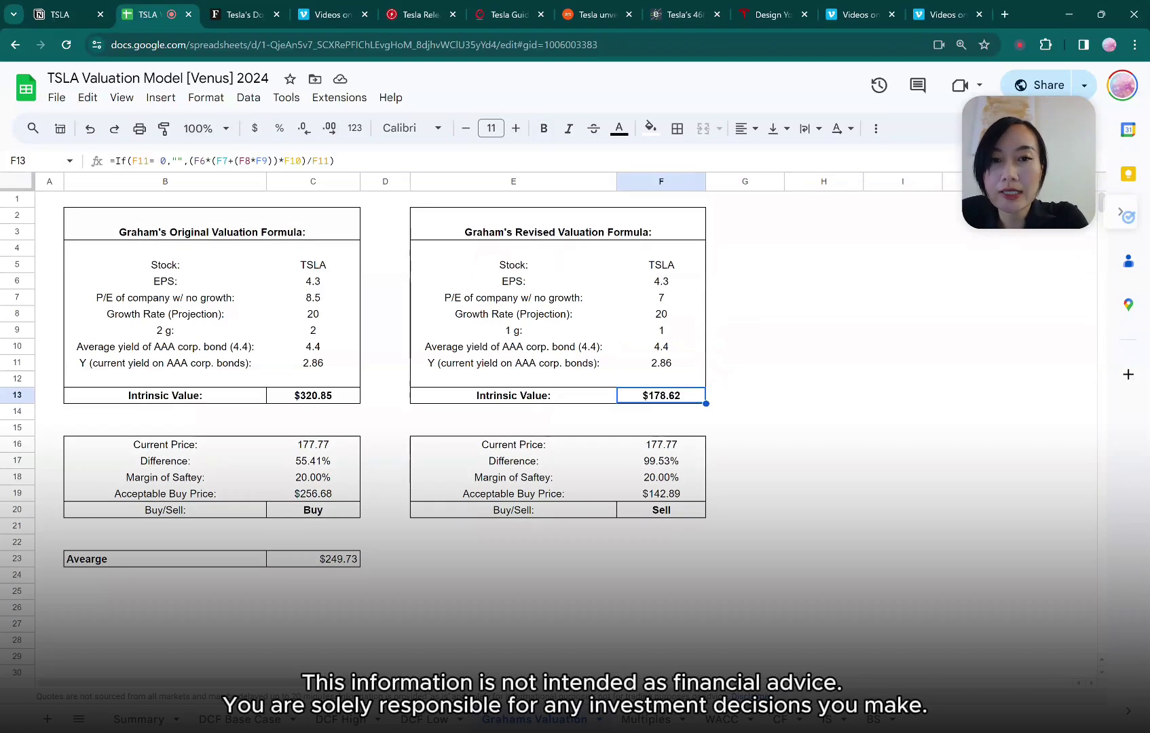
key("Left")
key("Right")
key("Left")
key("Left")
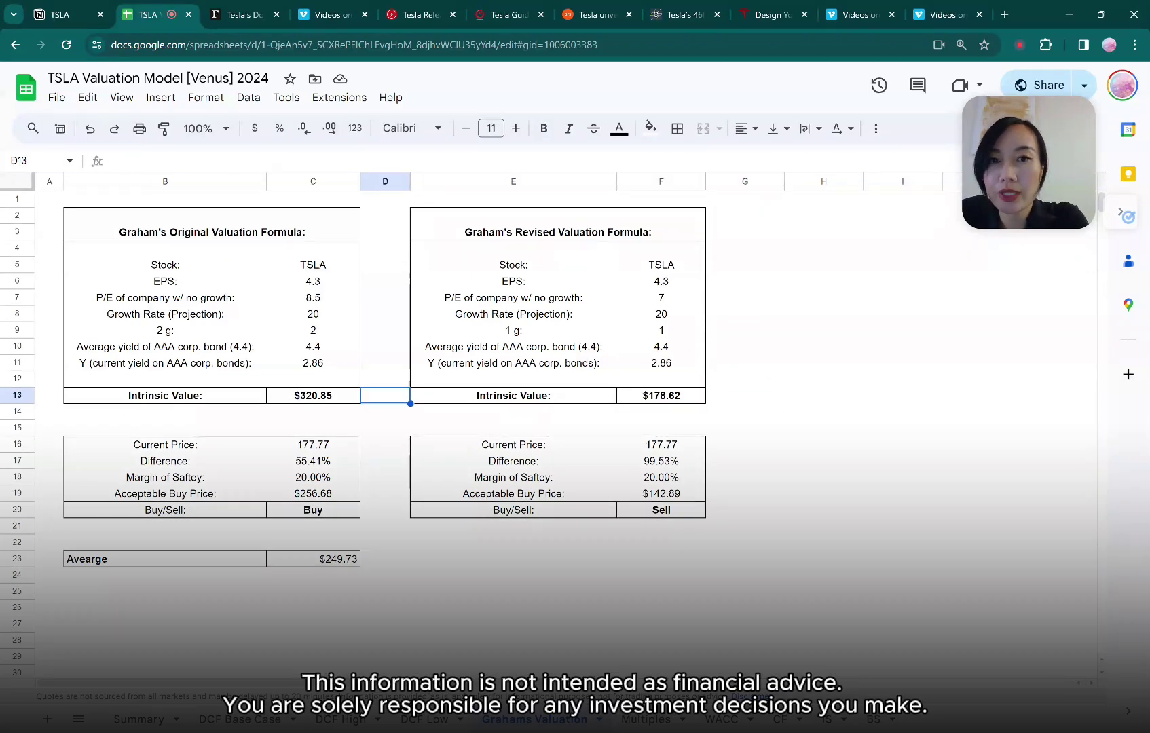
key("Right")
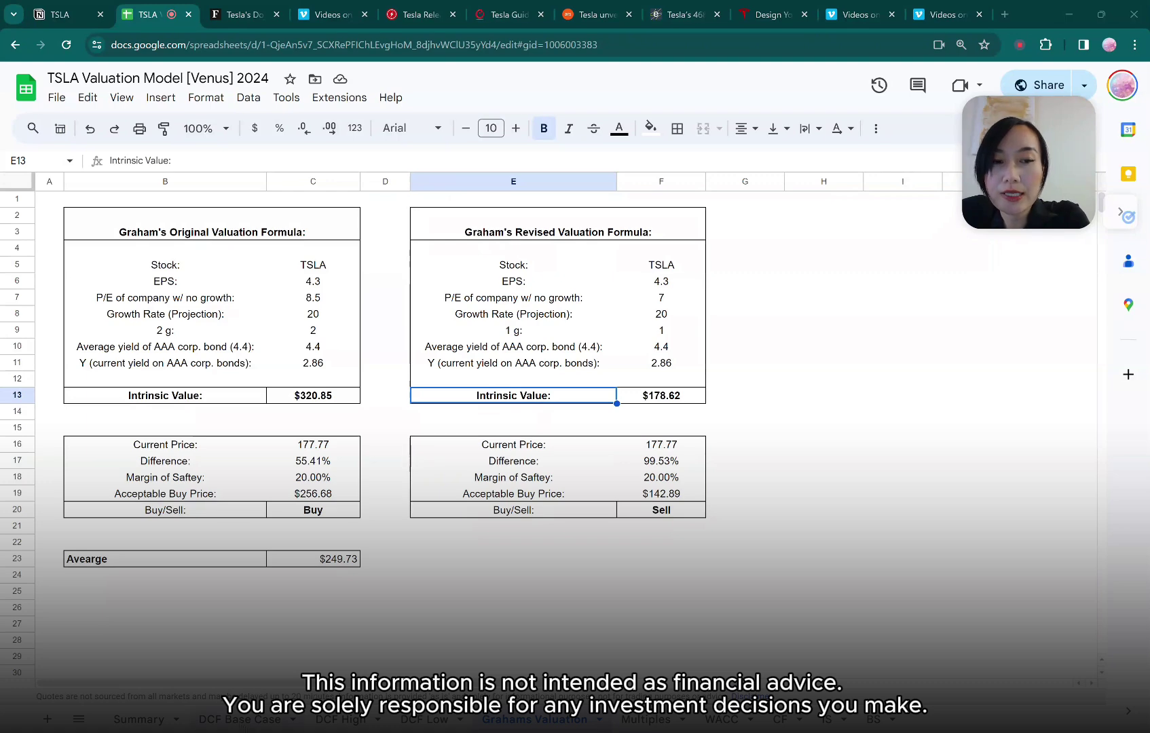
Open the DCF Base Case sheet showing a $162 implied share price versus $177.77 current
left_click(239, 719)
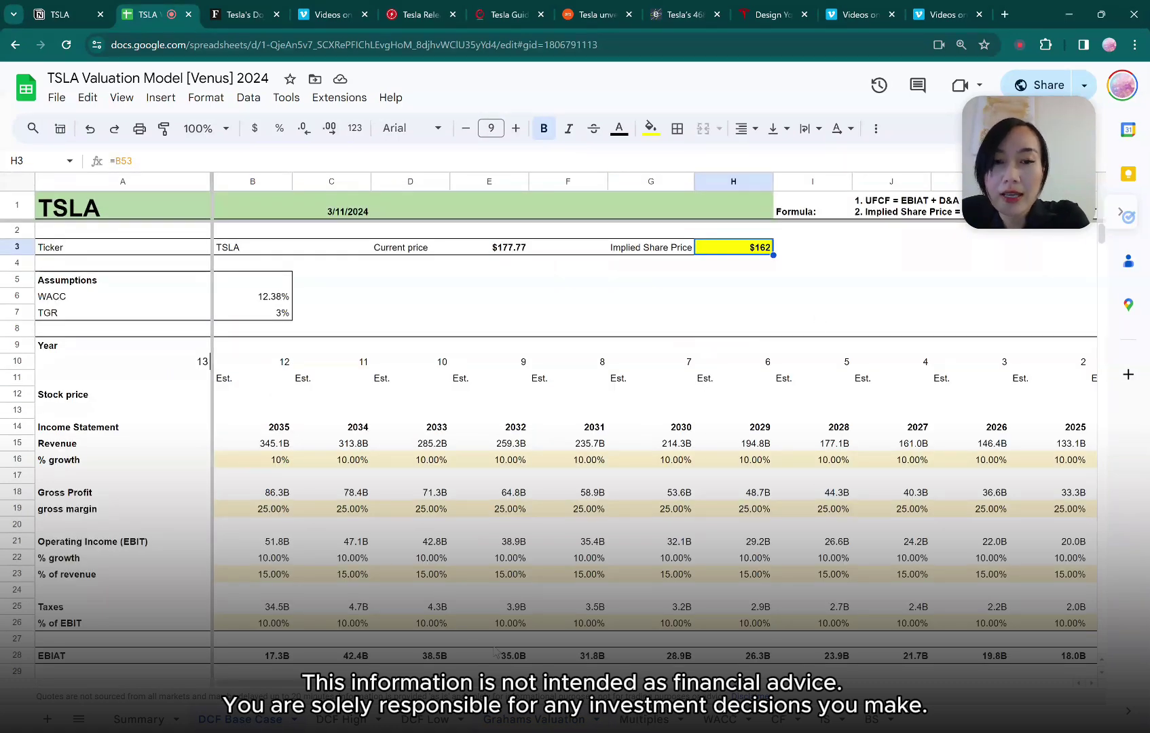